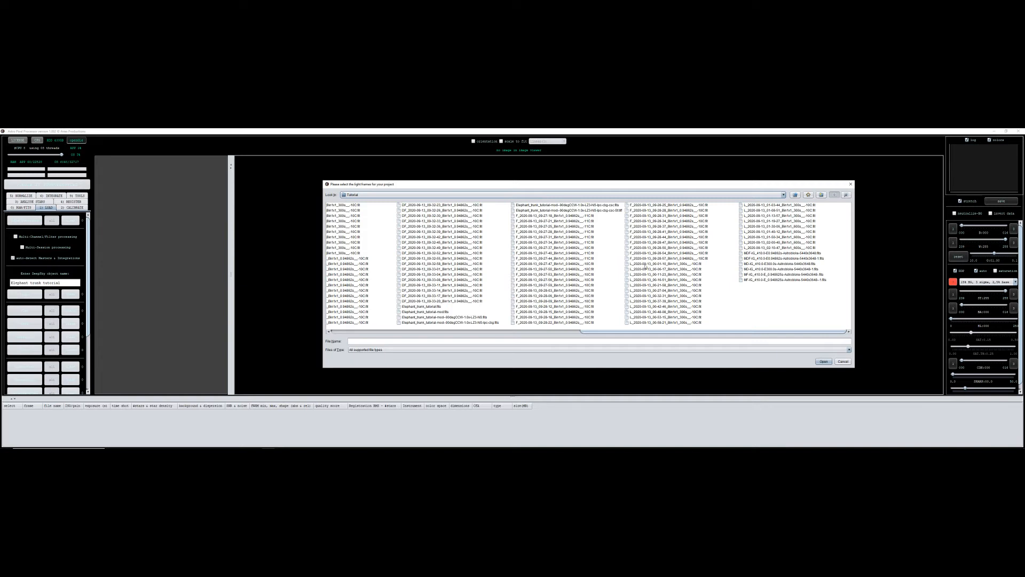
Step: Load all L_-prefixed files from the Tutorial folder as light frames and shrink the frame list slightly
{"action": "left_click", "coordinate": [646, 264]}
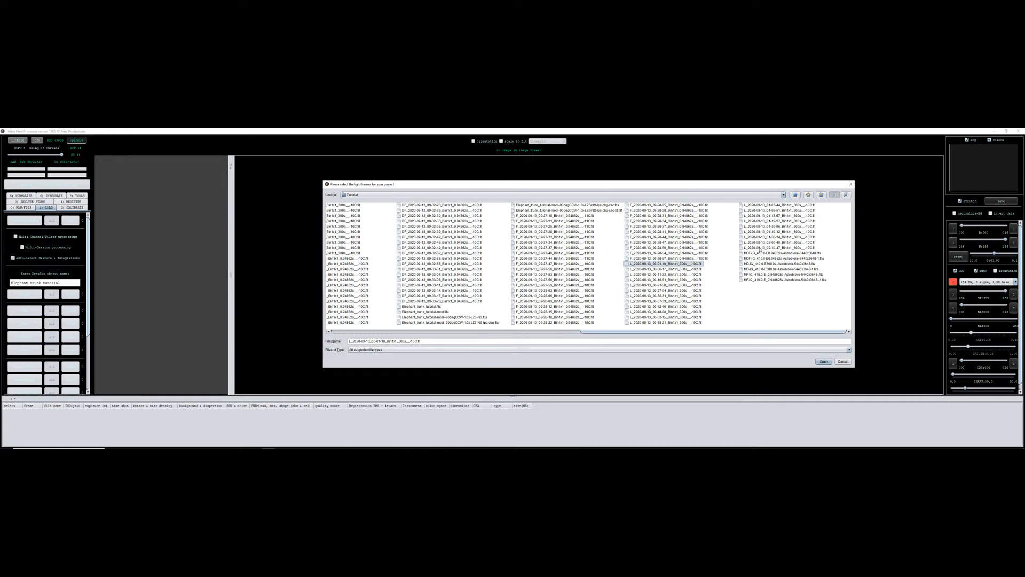
{"action": "left_click", "coordinate": [759, 248], "text": "shift"}
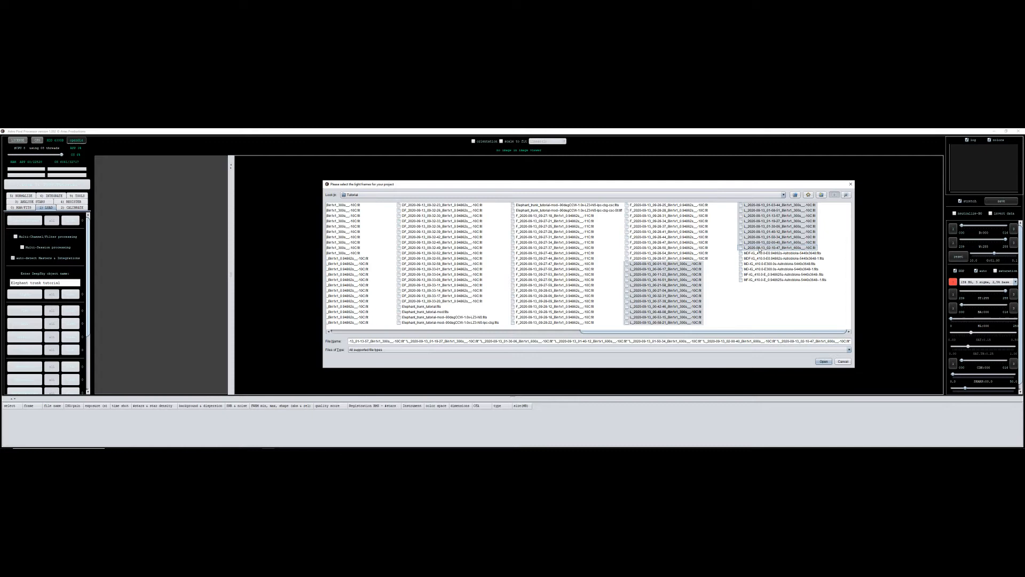
{"action": "left_click", "coordinate": [823, 361]}
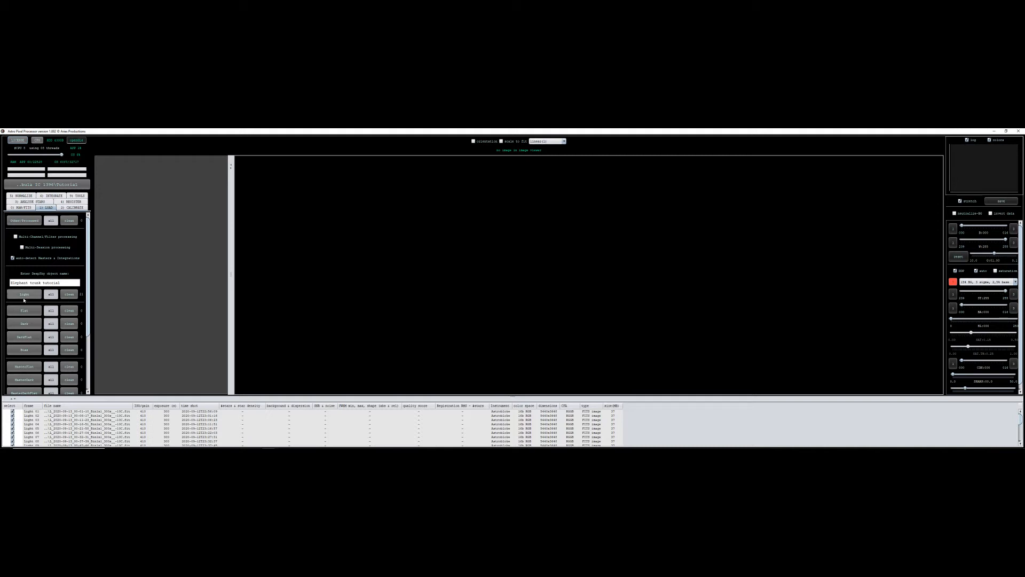
{"action": "scroll", "coordinate": [208, 434], "scroll_direction": "down", "scroll_amount": 4}
{"action": "scroll", "coordinate": [208, 433], "scroll_direction": "up", "scroll_amount": 4}
{"action": "mouse_move", "coordinate": [514, 399]}
{"action": "left_mouse_down"}
{"action": "mouse_move", "coordinate": [538, 315]}
{"action": "mouse_move", "coordinate": [539, 259]}
{"action": "mouse_move", "coordinate": [528, 407]}
{"action": "left_mouse_up"}
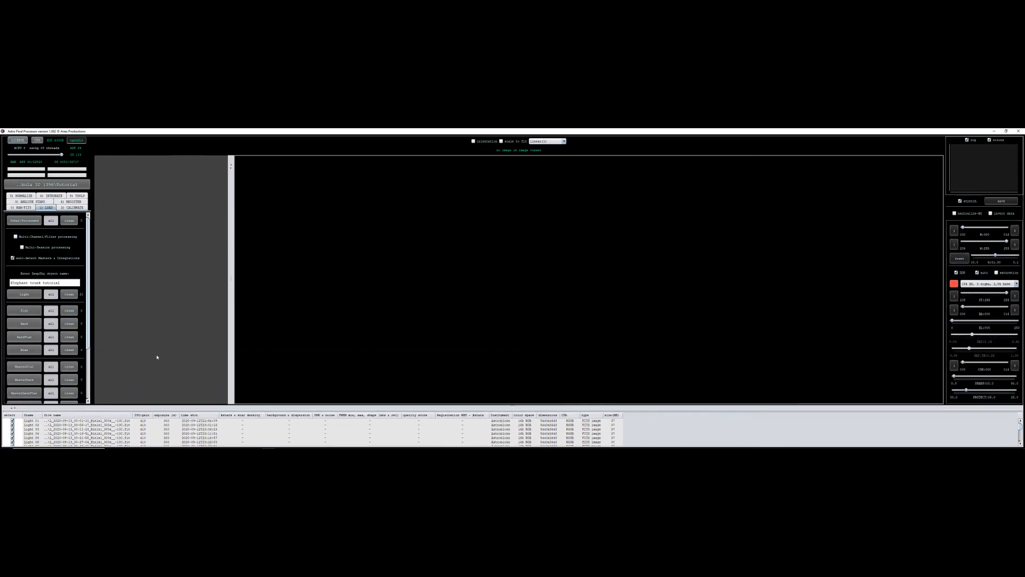
Step: Load all F_-prefixed files from the Tutorial folder as flat frames
{"action": "left_click", "coordinate": [26, 311]}
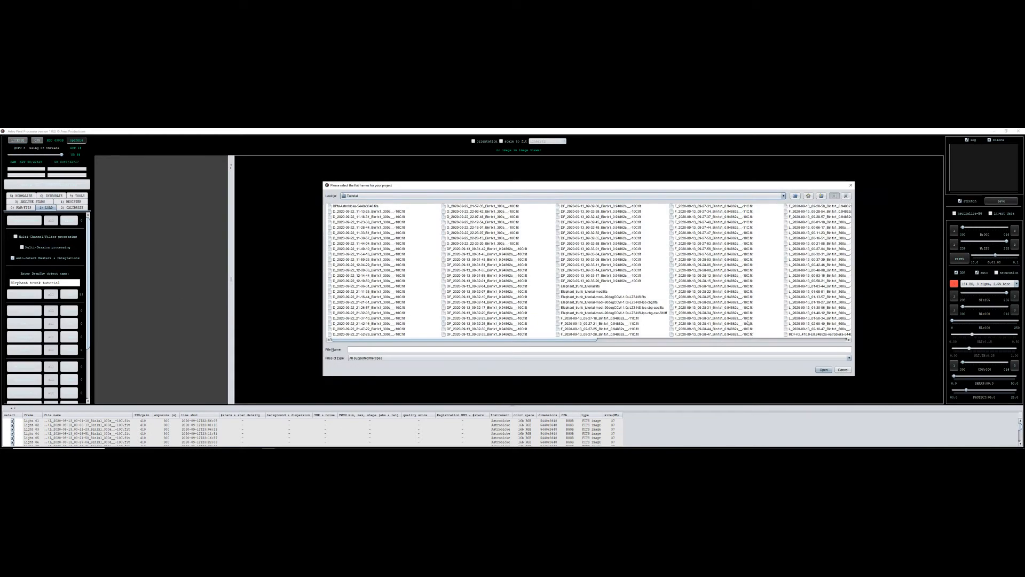
{"action": "left_click", "coordinate": [569, 319]}
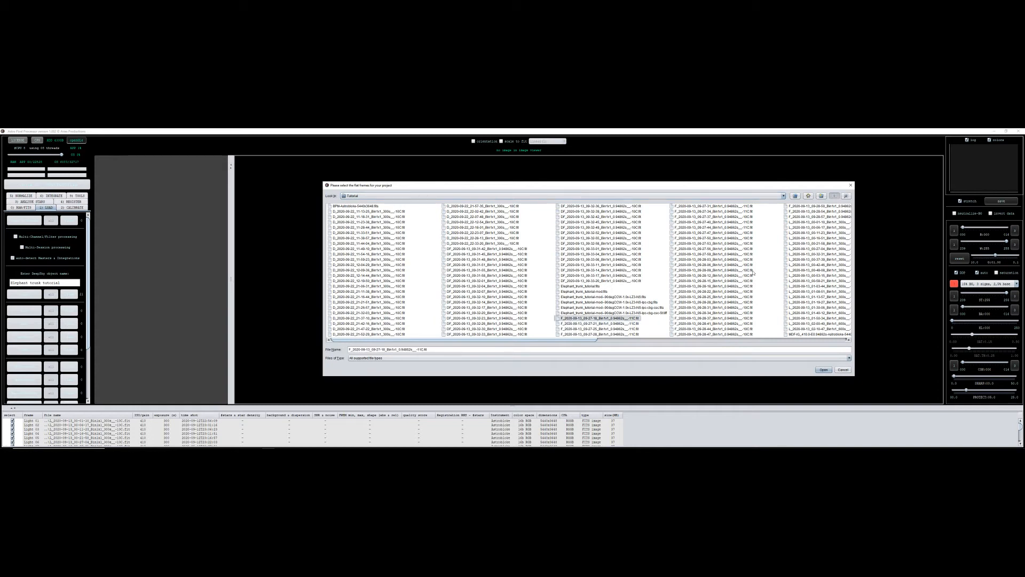
{"action": "left_click", "coordinate": [794, 216], "text": "shift"}
{"action": "left_click", "coordinate": [824, 369]}
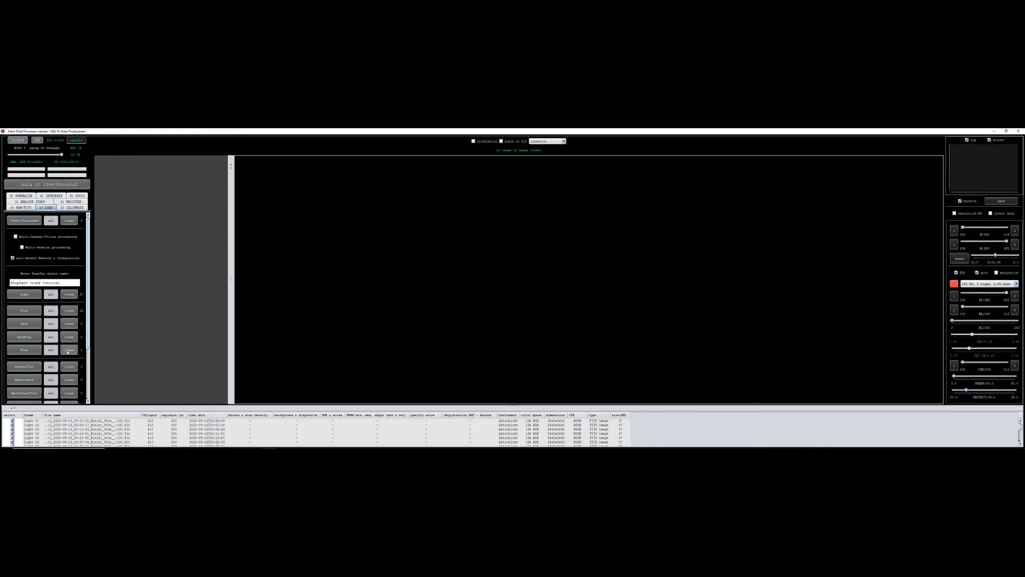
Step: Load the existing MD master dark file through the dark frame loader and clear the MasterDark entries
{"action": "left_click", "coordinate": [28, 326]}
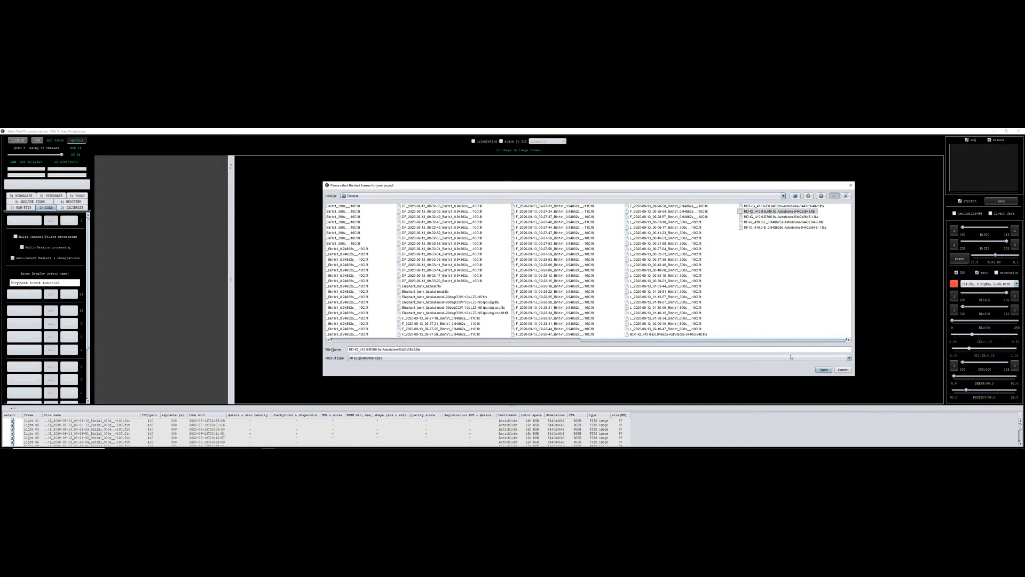
{"action": "left_click", "coordinate": [824, 369]}
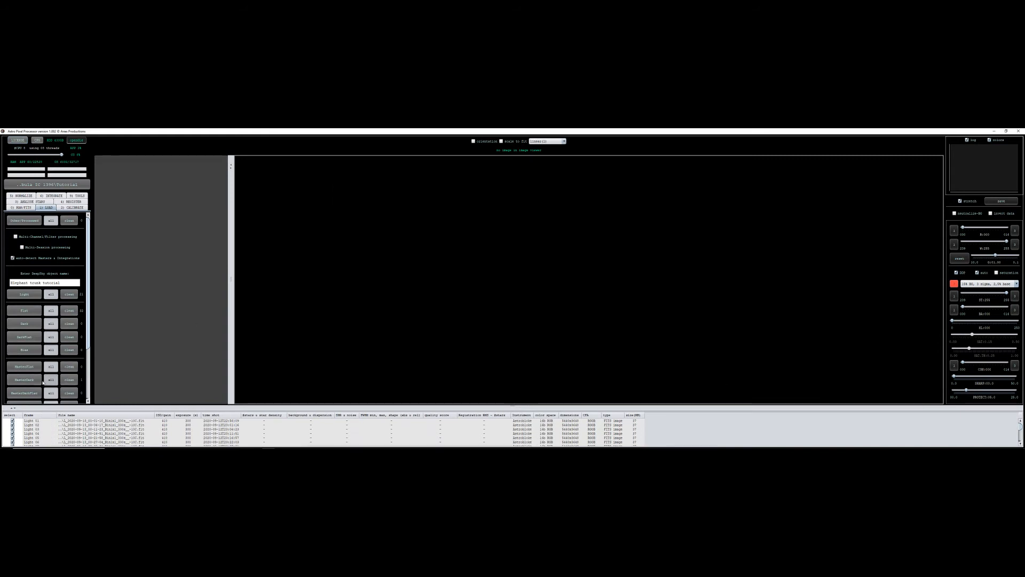
{"action": "scroll", "coordinate": [32, 380], "scroll_direction": "down", "scroll_amount": 1}
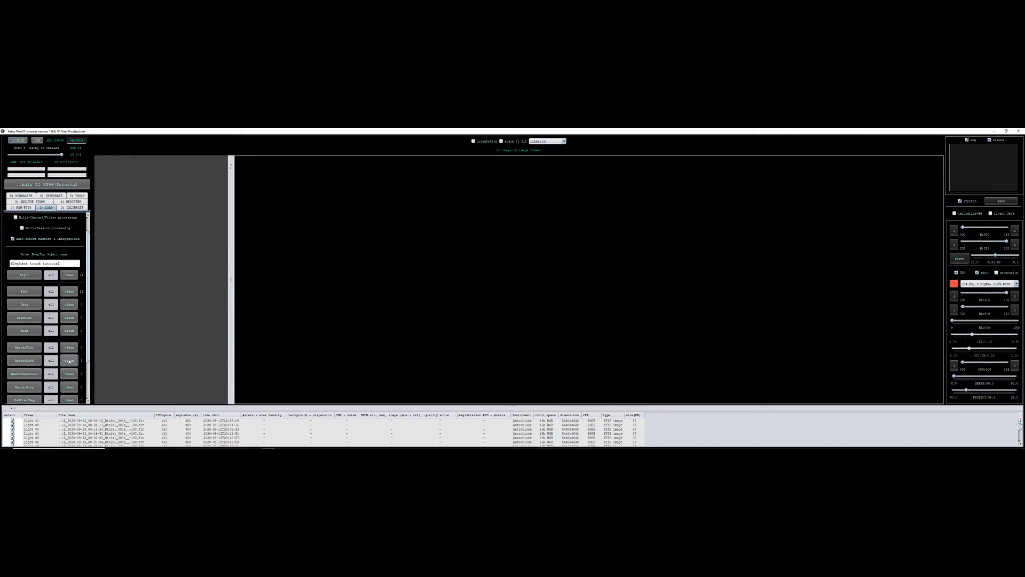
{"action": "left_click", "coordinate": [50, 361]}
{"action": "left_click", "coordinate": [71, 362]}
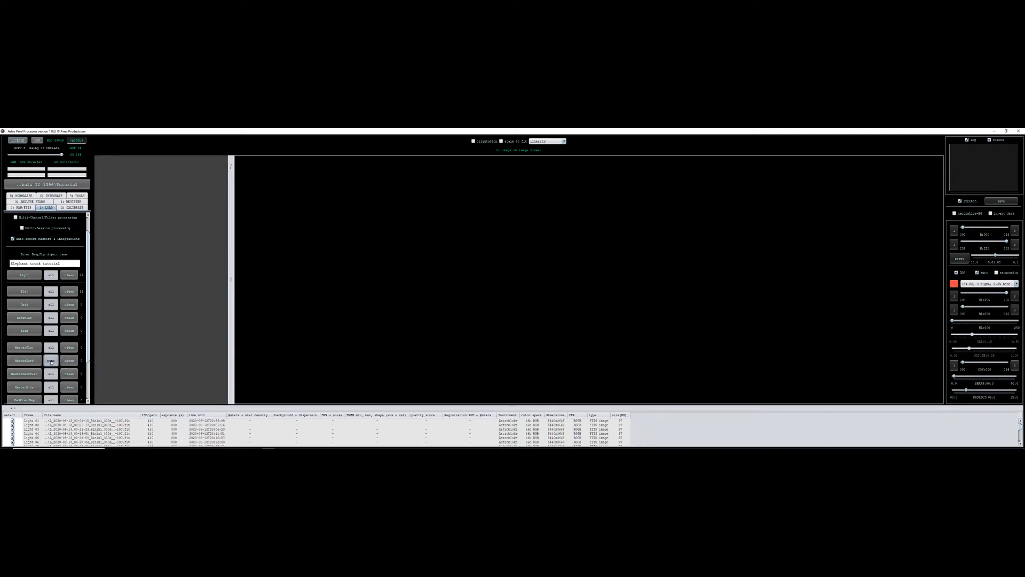
Step: Load all D_-prefixed files from the Tutorial folder as dark frames
{"action": "left_click", "coordinate": [24, 304]}
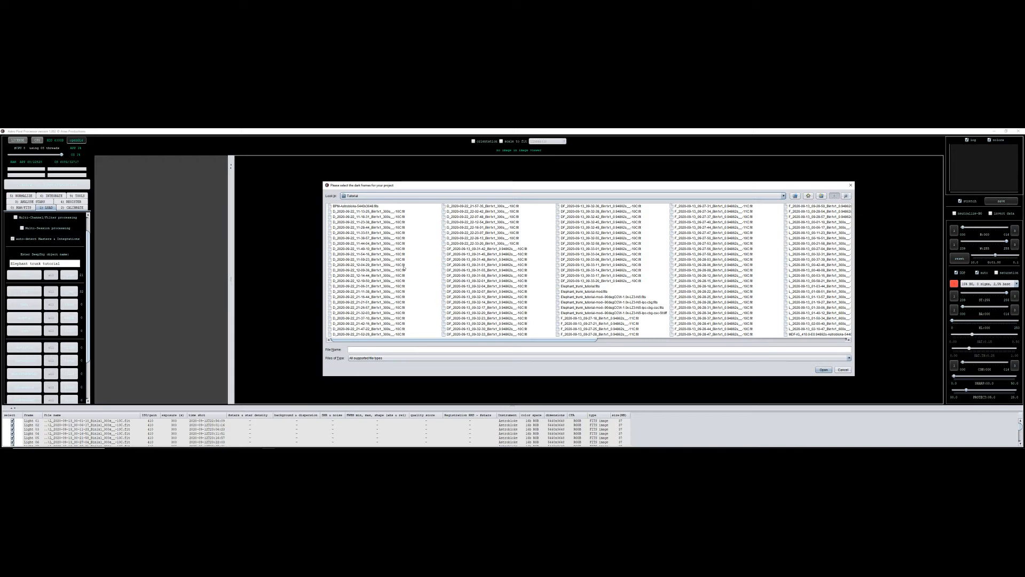
{"action": "left_click", "coordinate": [352, 212]}
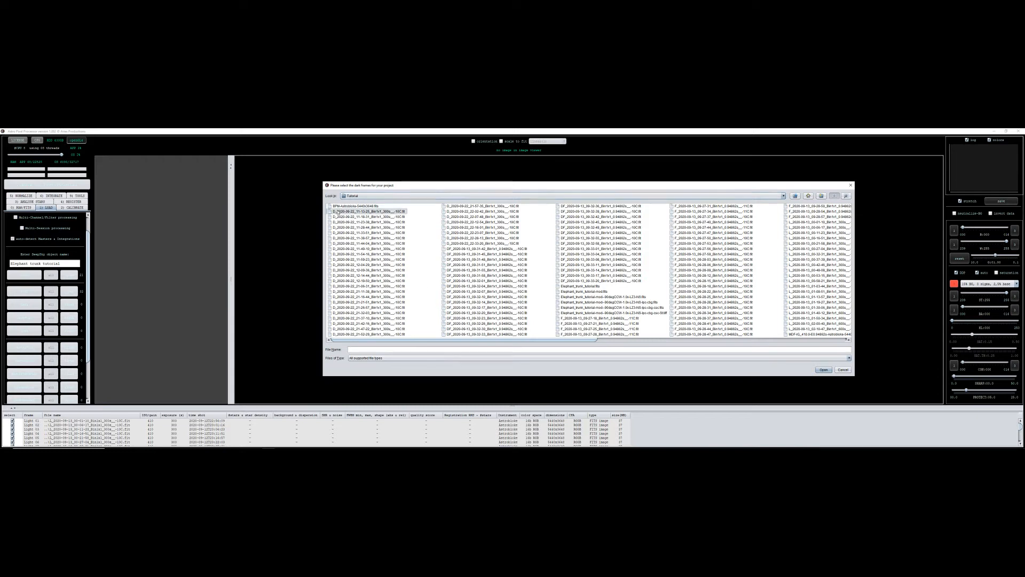
{"action": "left_click", "coordinate": [453, 244], "text": "shift"}
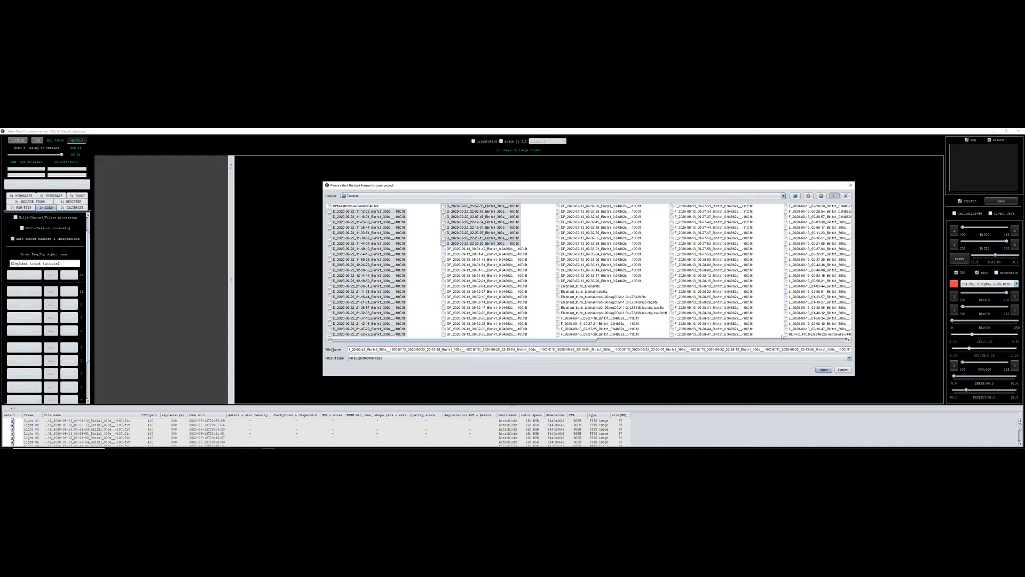
{"action": "left_click", "coordinate": [824, 369]}
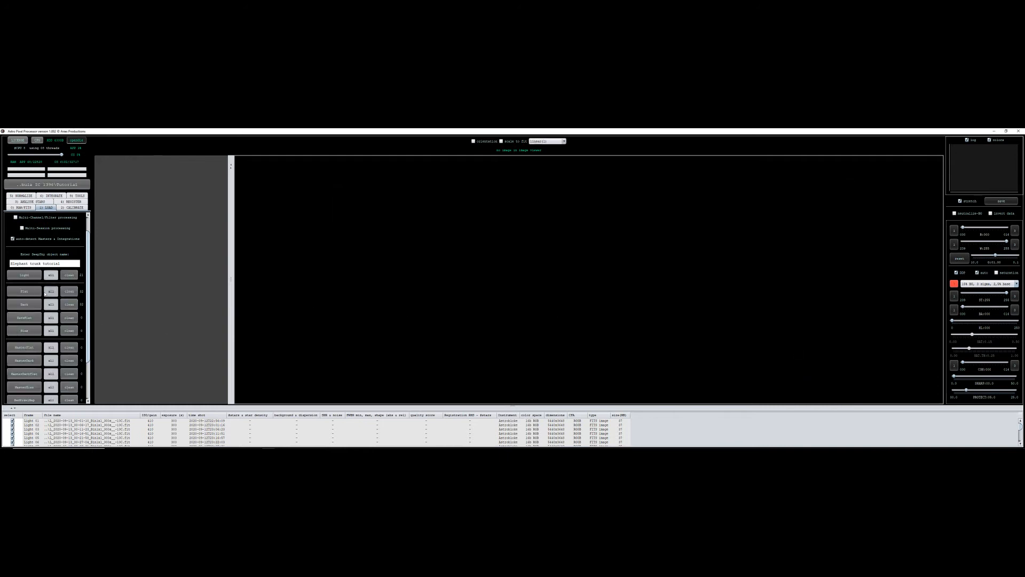
Step: Load all DF_-prefixed files from the Tutorial folder as dark flat frames
{"action": "left_click", "coordinate": [26, 321]}
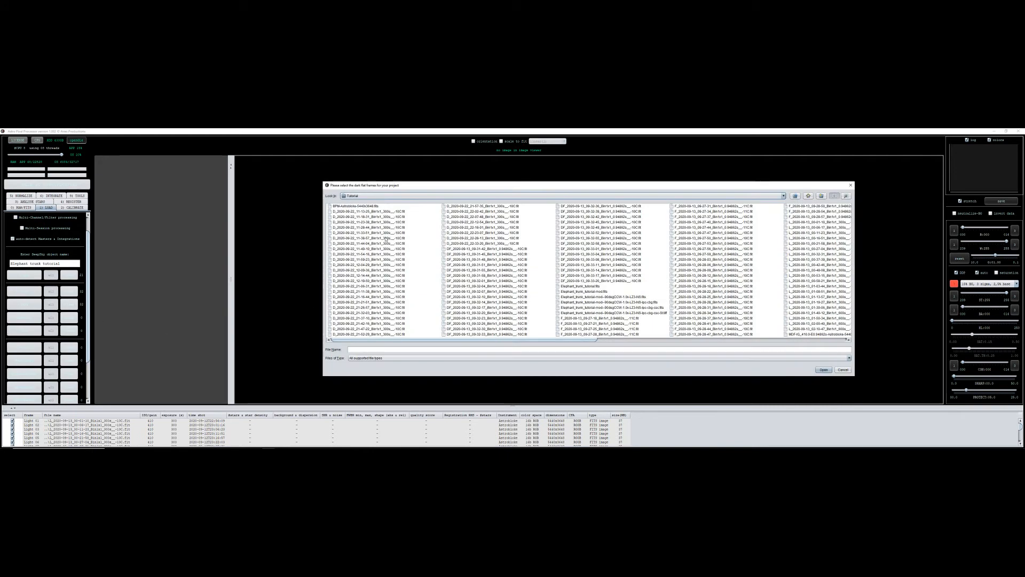
{"action": "left_click", "coordinate": [448, 250]}
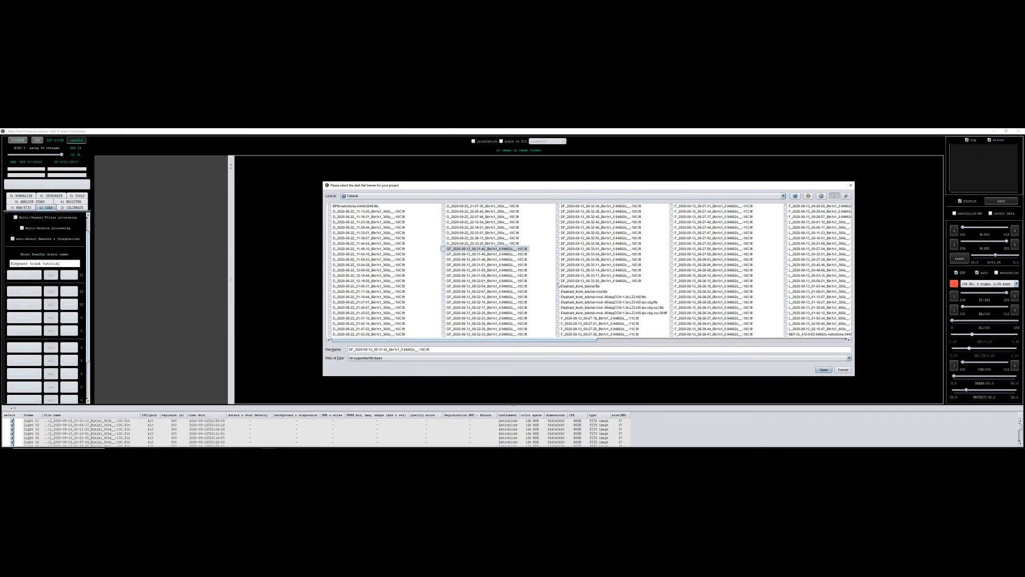
{"action": "left_click", "coordinate": [564, 281], "text": "shift"}
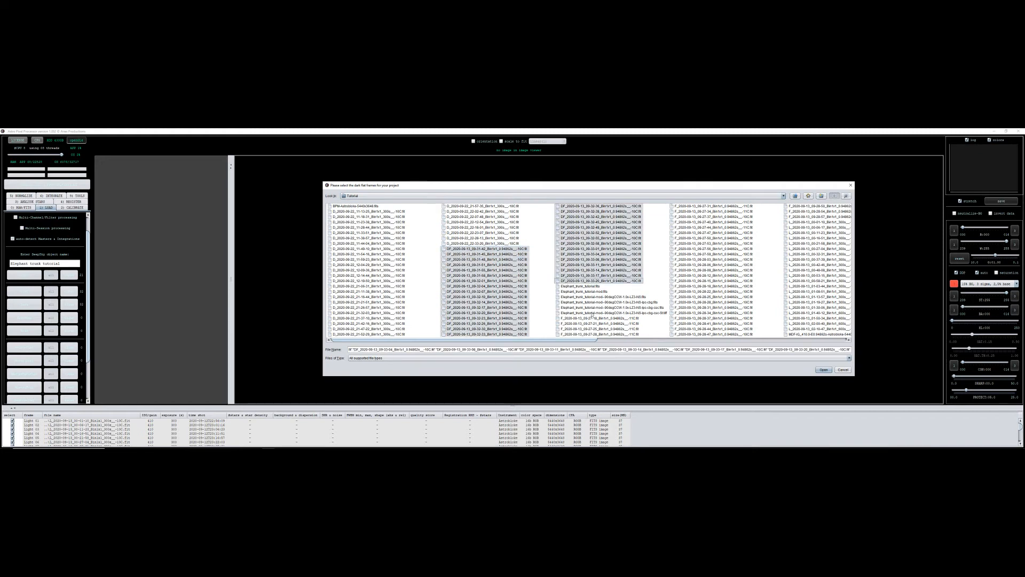
{"action": "left_click", "coordinate": [823, 370]}
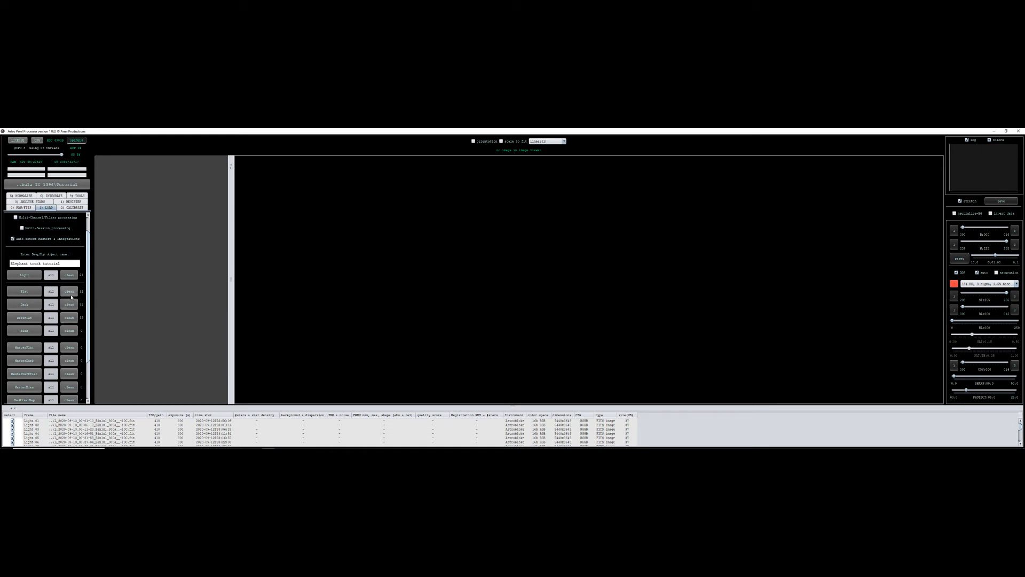
{"action": "mouse_move", "coordinate": [83, 321]}
{"action": "scroll", "coordinate": [81, 318], "scroll_direction": "up", "scroll_amount": 2}
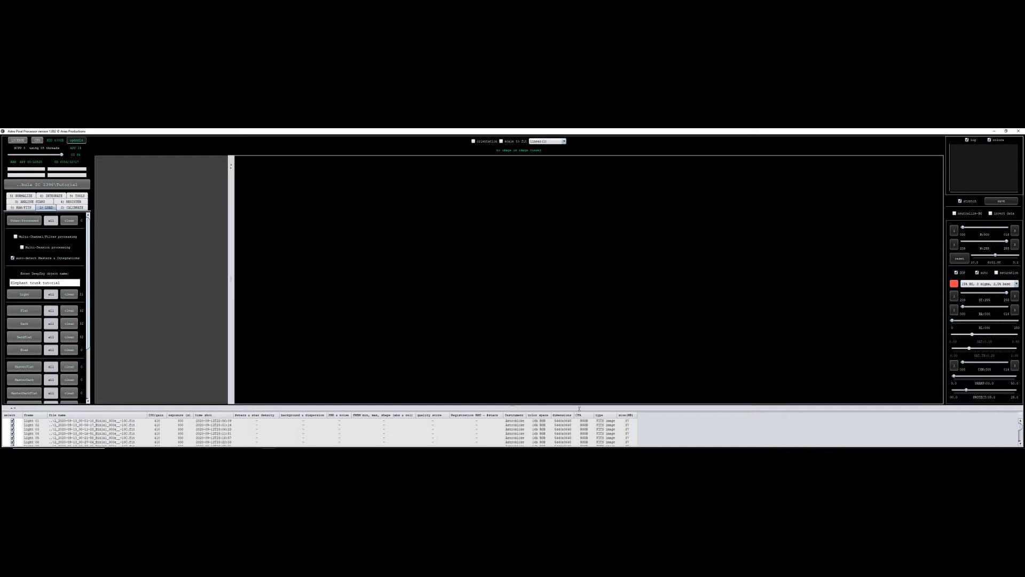
Step: Enlarge the frame list, inspect the first three light frames up close for image quality, and shrink the list again
{"action": "left_click_drag", "start_coordinate": [516, 407], "coordinate": [520, 285]}
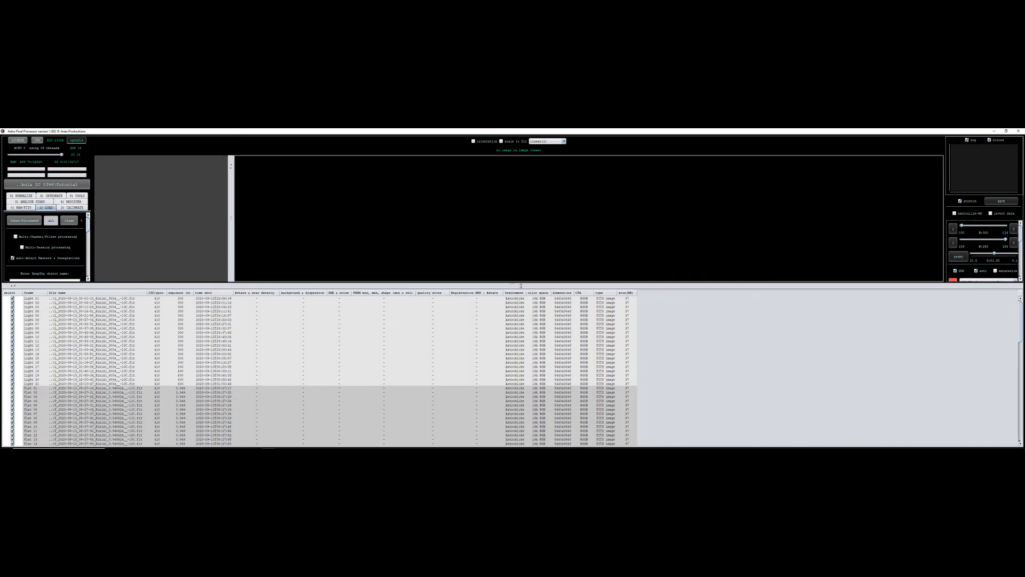
{"action": "double_click", "coordinate": [224, 298]}
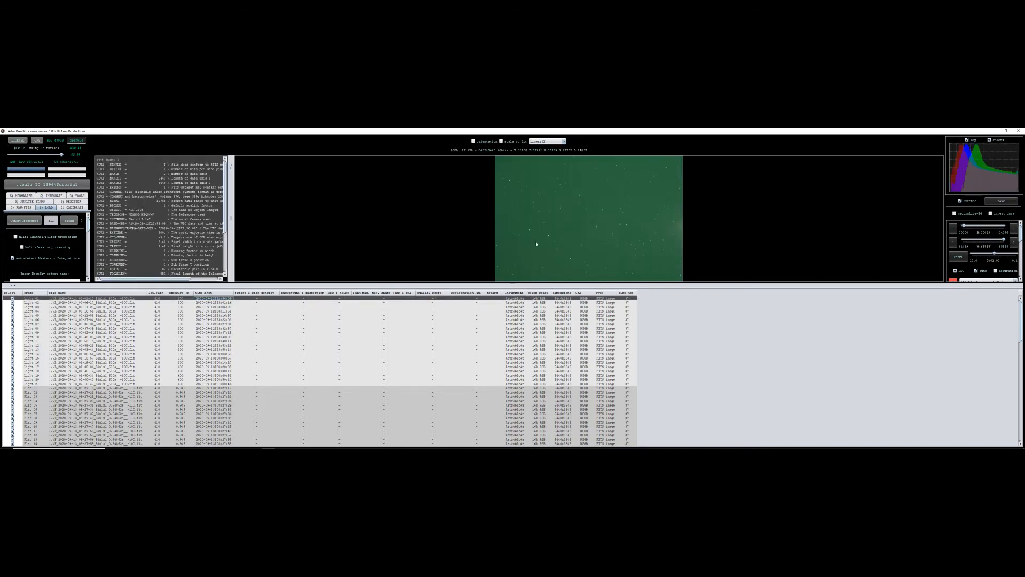
{"action": "scroll", "coordinate": [536, 244], "scroll_direction": "up", "scroll_amount": 3}
{"action": "scroll", "coordinate": [614, 235], "scroll_direction": "up", "scroll_amount": 1}
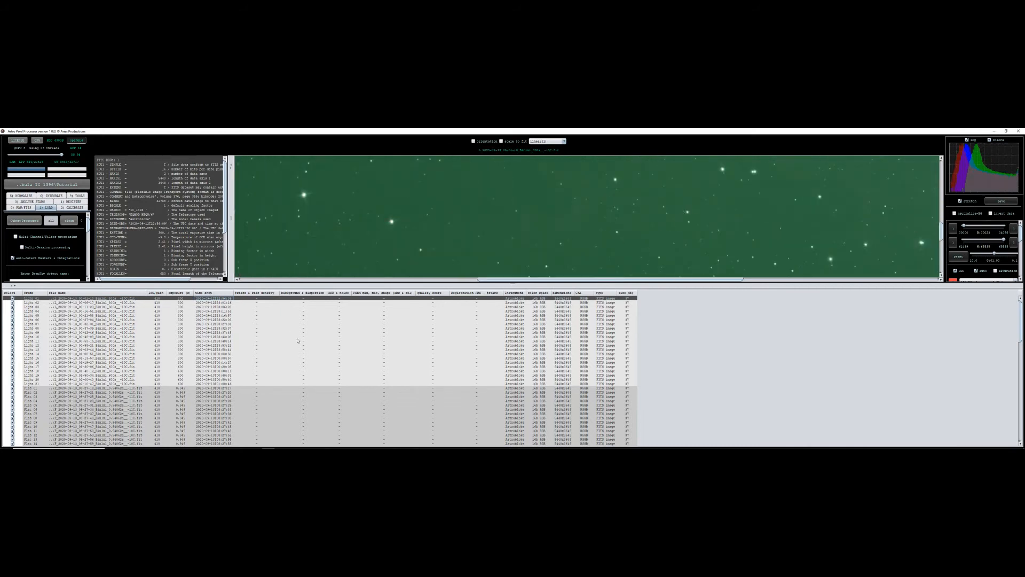
{"action": "key", "text": "Down"}
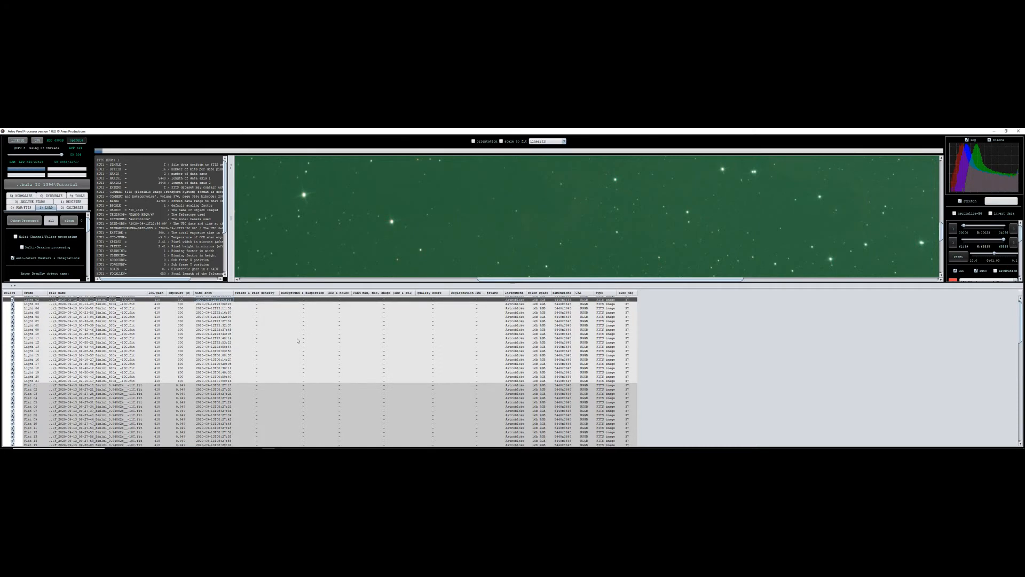
{"action": "key", "text": "Down"}
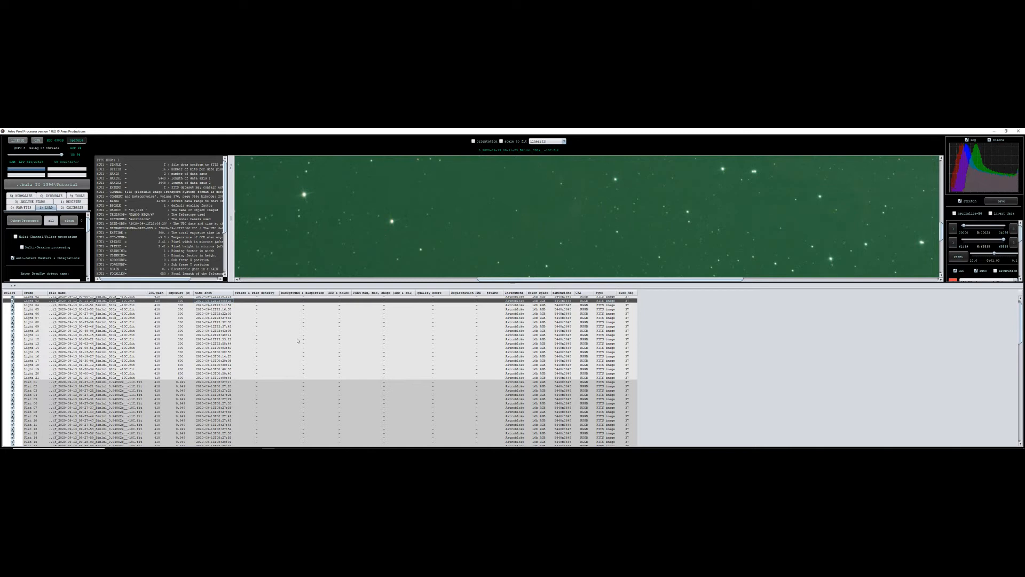
{"action": "scroll", "coordinate": [75, 339], "scroll_direction": "up", "scroll_amount": 1}
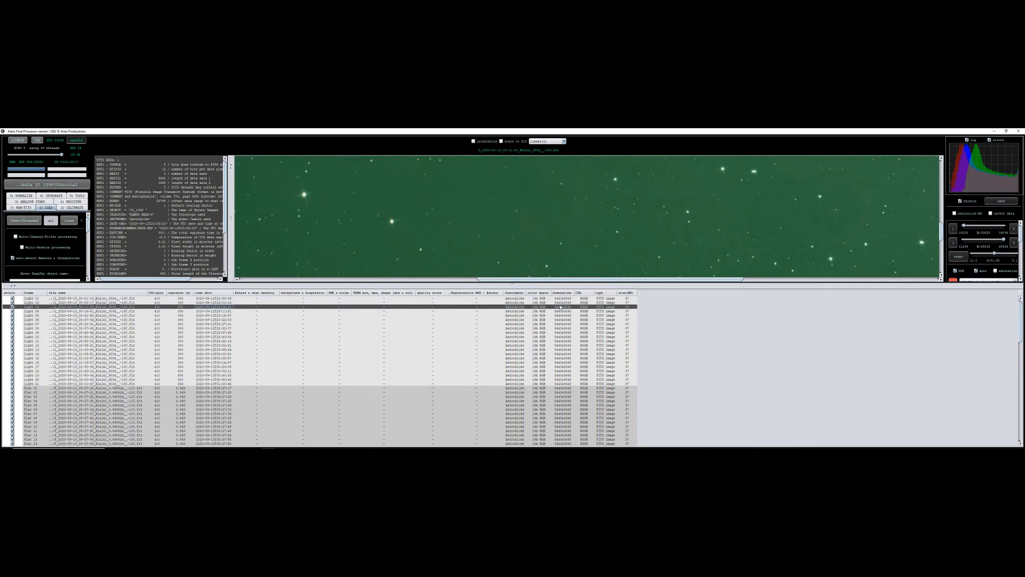
{"action": "left_click_drag", "start_coordinate": [514, 289], "coordinate": [524, 410]}
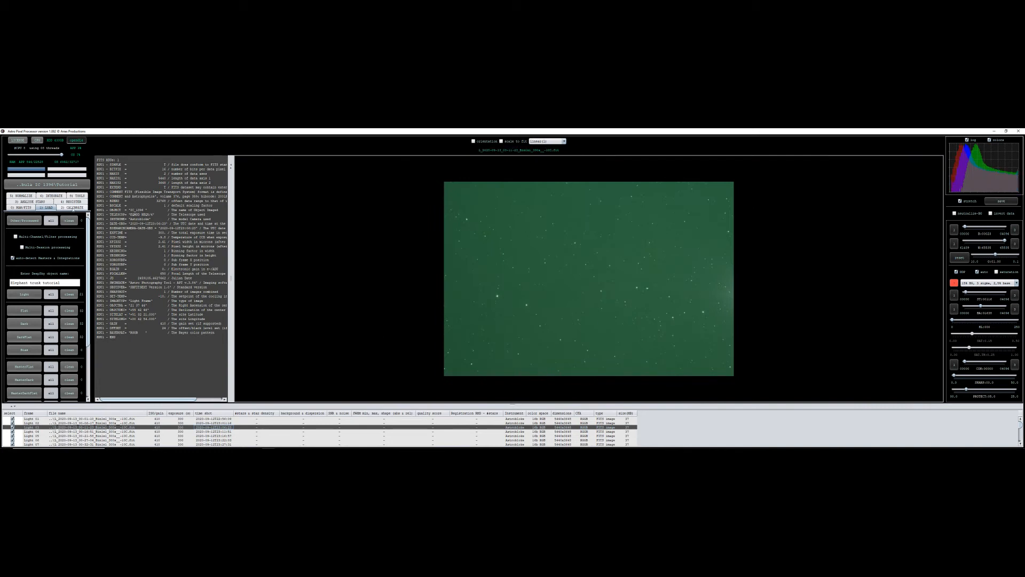
Step: Create the calibration masters with the current Calibrate settings and assign them to the light frames
{"action": "left_click", "coordinate": [73, 207]}
{"action": "scroll", "coordinate": [38, 350], "scroll_direction": "down", "scroll_amount": 10}
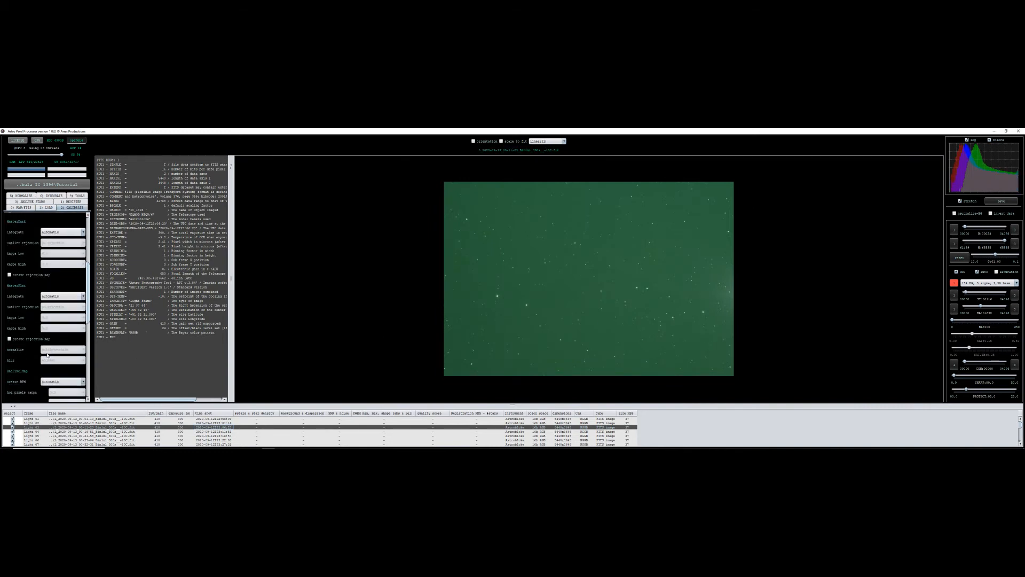
{"action": "scroll", "coordinate": [52, 357], "scroll_direction": "down", "scroll_amount": 2}
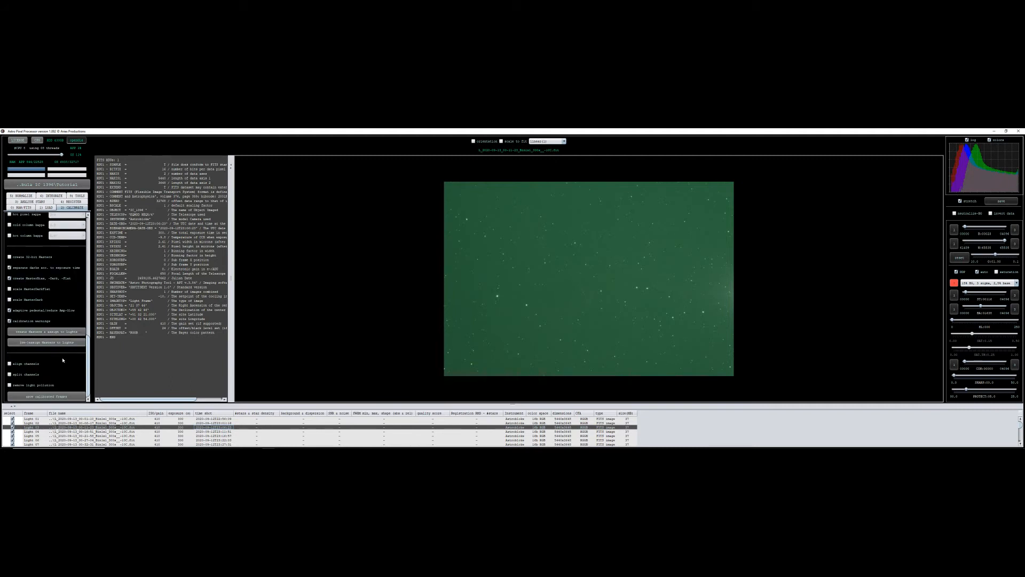
{"action": "left_click", "coordinate": [47, 332]}
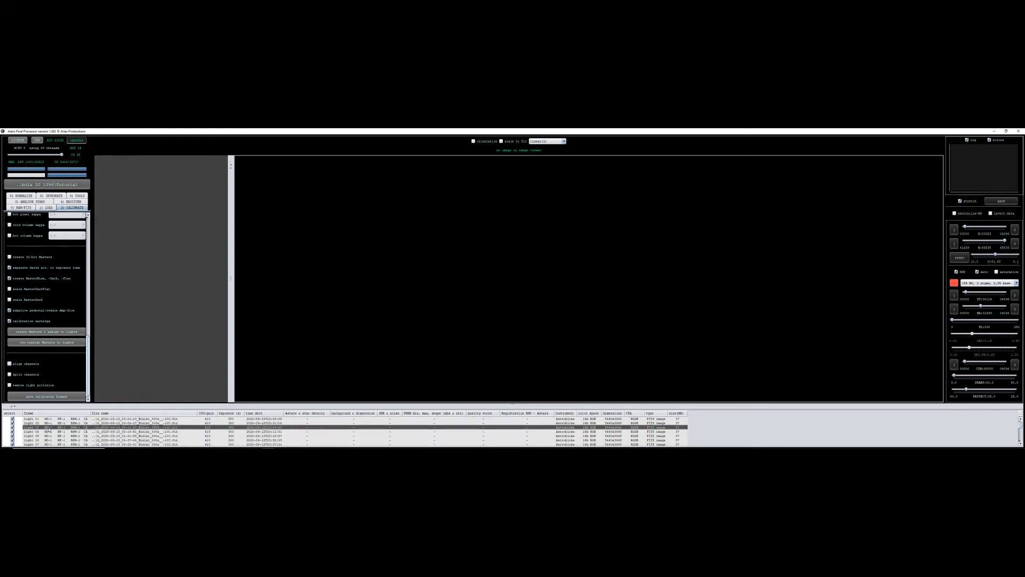
Step: Widen the Frame column and examine the frame list and loading overview for the created and assigned calibration masters
{"action": "left_click_drag", "start_coordinate": [90, 413], "coordinate": [123, 414]}
{"action": "scroll", "coordinate": [64, 436], "scroll_direction": "down", "scroll_amount": 10}
{"action": "scroll", "coordinate": [127, 437], "scroll_direction": "down", "scroll_amount": 7}
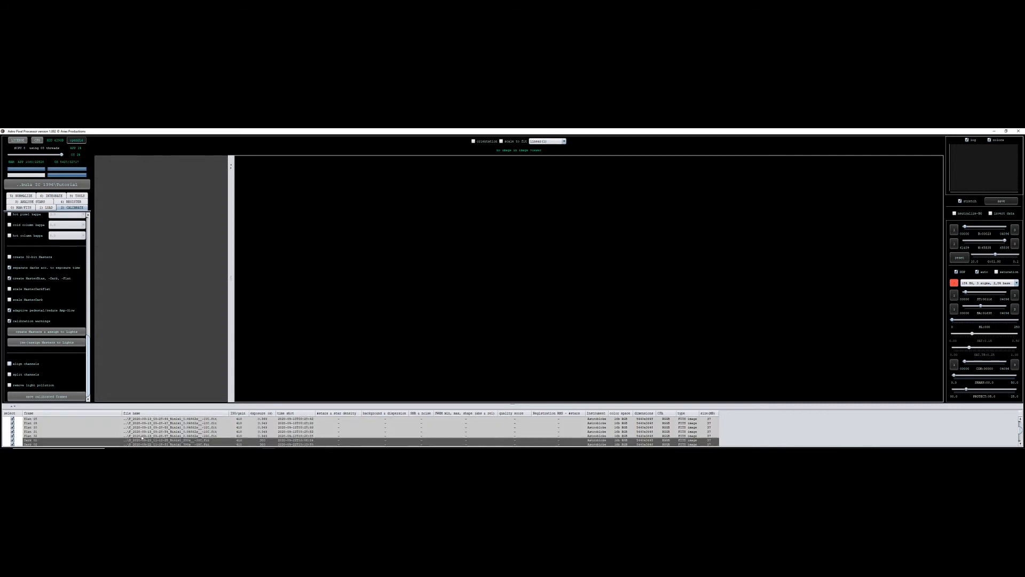
{"action": "scroll", "coordinate": [57, 337], "scroll_direction": "up", "scroll_amount": 3}
{"action": "scroll", "coordinate": [57, 337], "scroll_direction": "up", "scroll_amount": 5}
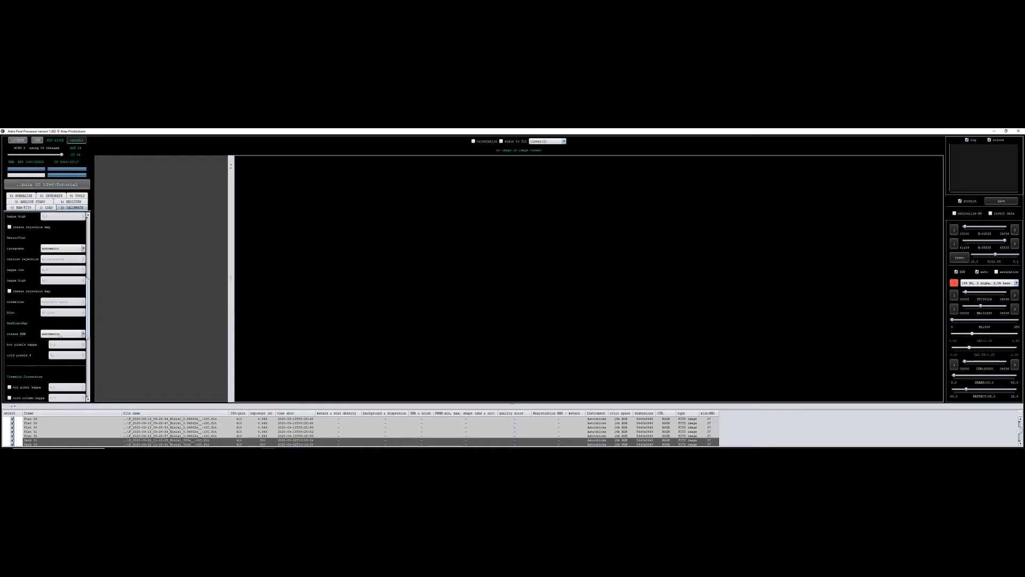
{"action": "left_click", "coordinate": [48, 208]}
{"action": "scroll", "coordinate": [32, 299], "scroll_direction": "down", "scroll_amount": 2}
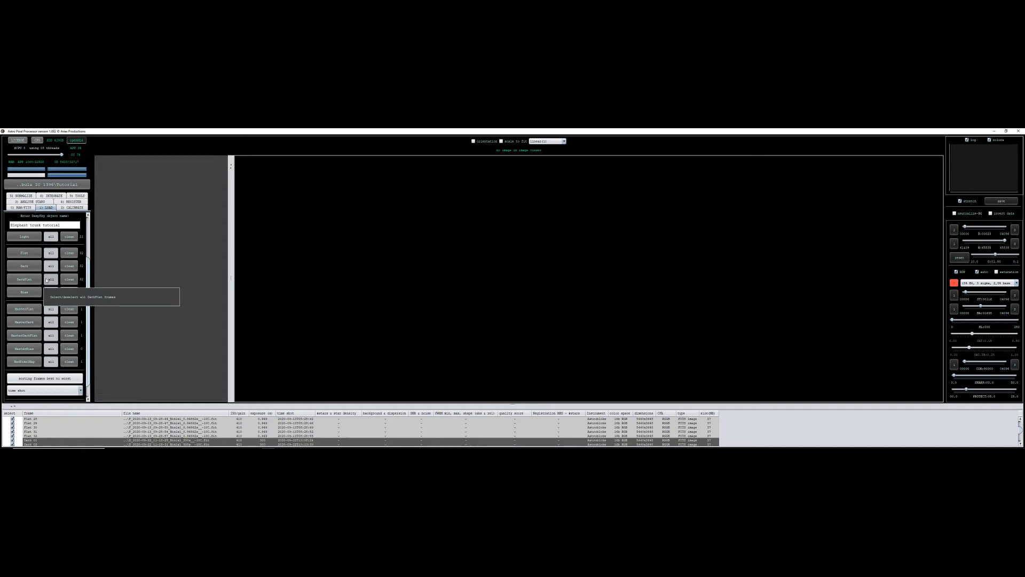
{"action": "left_click", "coordinate": [72, 208]}
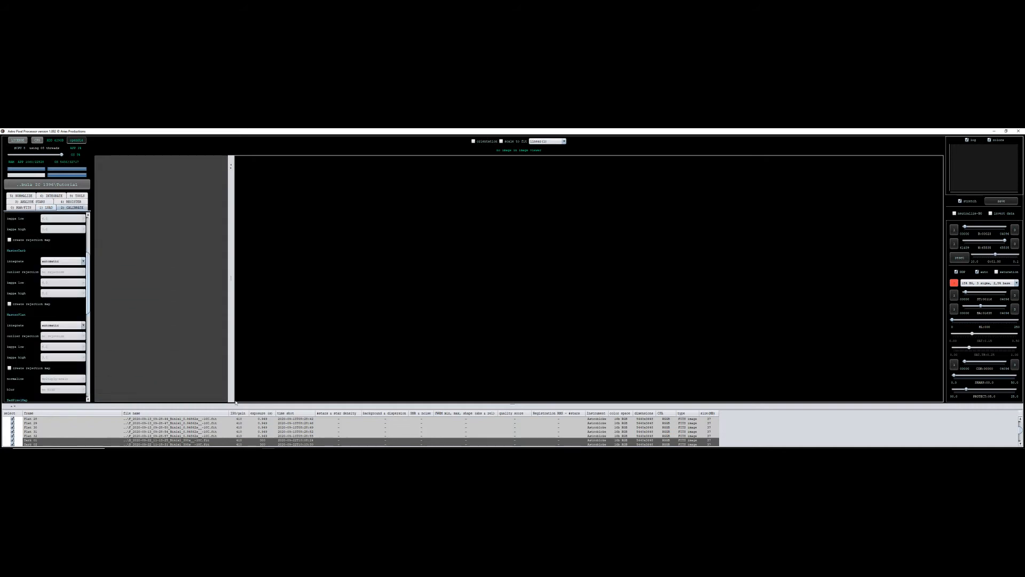
{"action": "scroll", "coordinate": [296, 444], "scroll_direction": "down", "scroll_amount": 15}
{"action": "scroll", "coordinate": [295, 444], "scroll_direction": "up", "scroll_amount": 12}
{"action": "scroll", "coordinate": [301, 441], "scroll_direction": "up", "scroll_amount": 10}
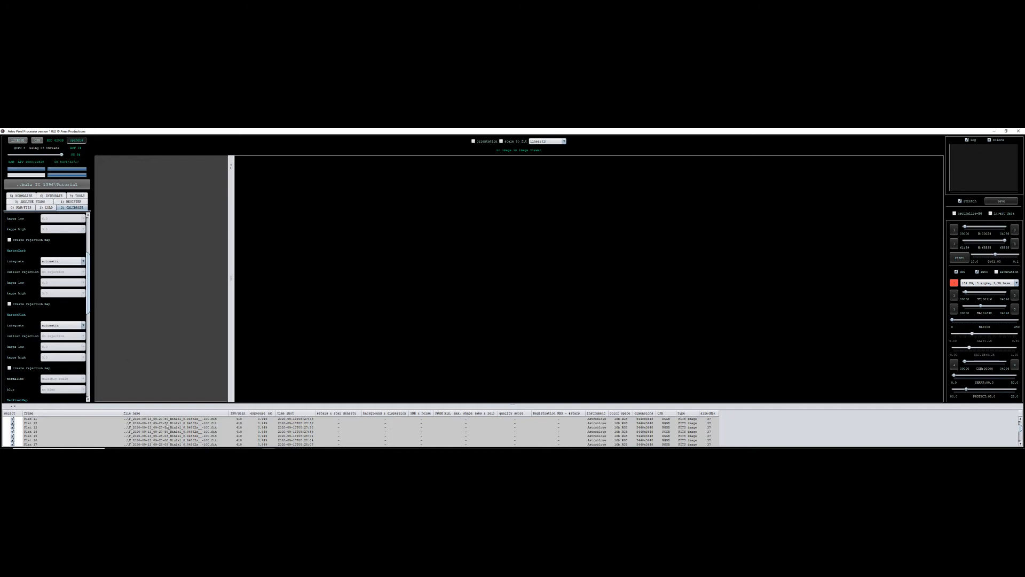
Step: Display one of the calibrated light frames from the list, choose a brighter stretch preset and enable neutralize-BG
{"action": "scroll", "coordinate": [178, 438], "scroll_direction": "up", "scroll_amount": 10}
{"action": "scroll", "coordinate": [253, 435], "scroll_direction": "down", "scroll_amount": 2}
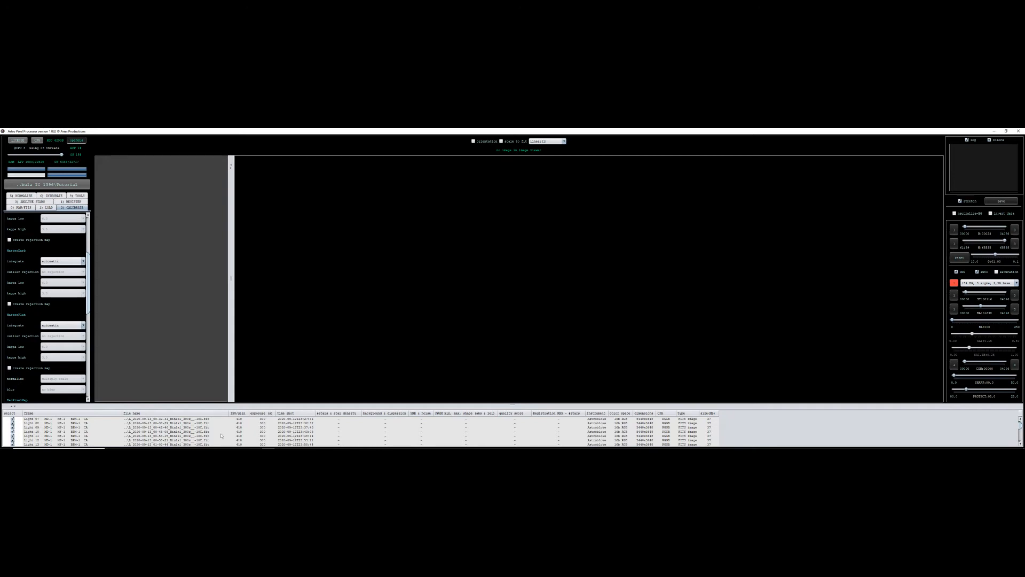
{"action": "double_click", "coordinate": [171, 431]}
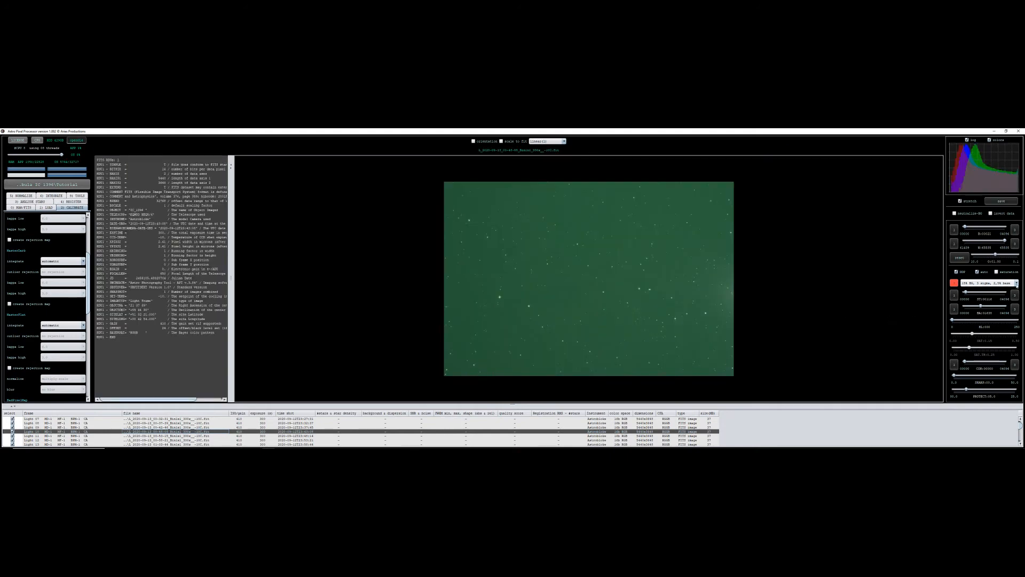
{"action": "left_click", "coordinate": [988, 283]}
{"action": "left_click", "coordinate": [969, 329]}
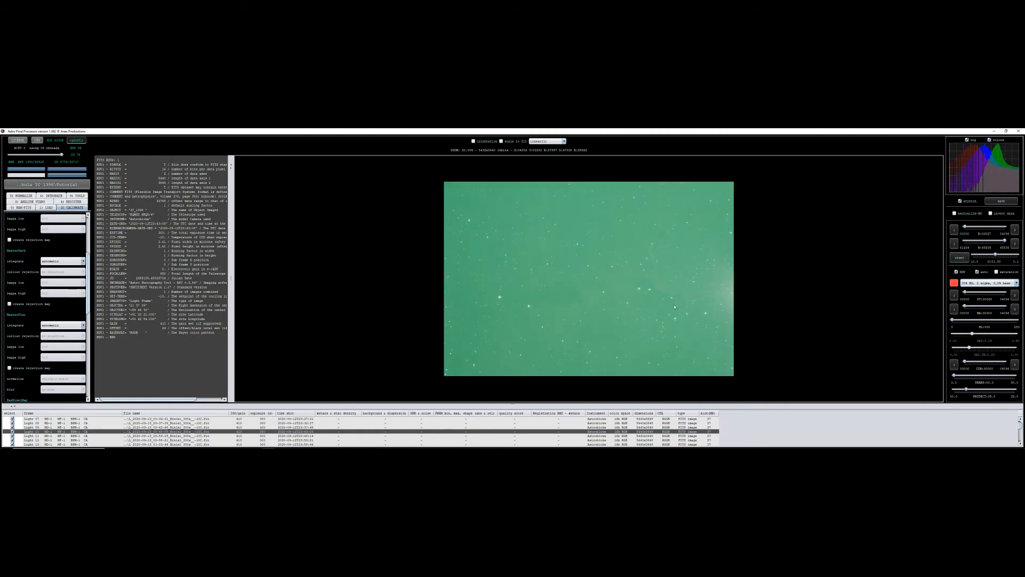
{"action": "left_click", "coordinate": [954, 213]}
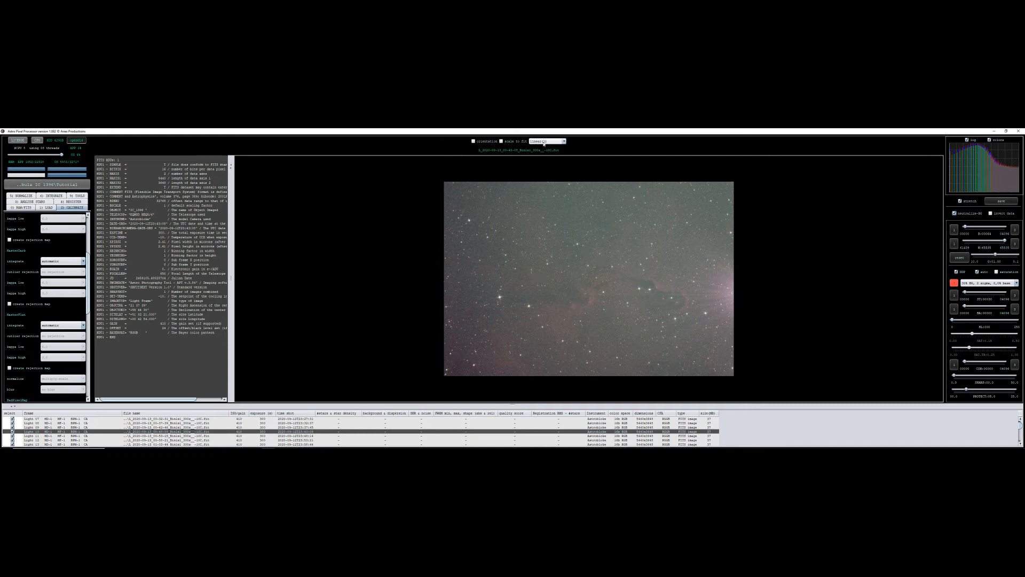
Step: Compare the light frame's linear and l-calibrated views, ending on the l-calibrated view
{"action": "left_click", "coordinate": [563, 142]}
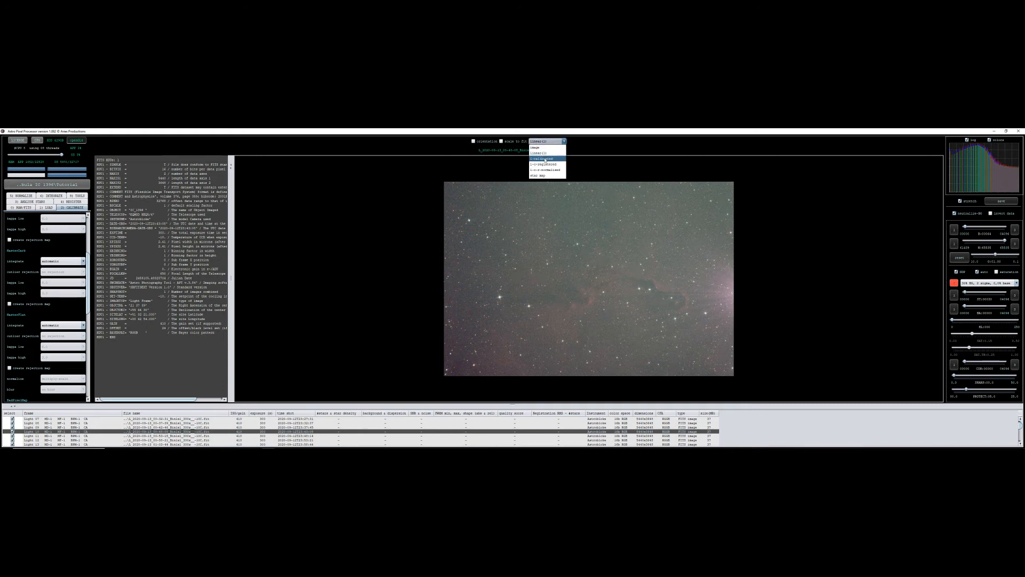
{"action": "left_click", "coordinate": [545, 158]}
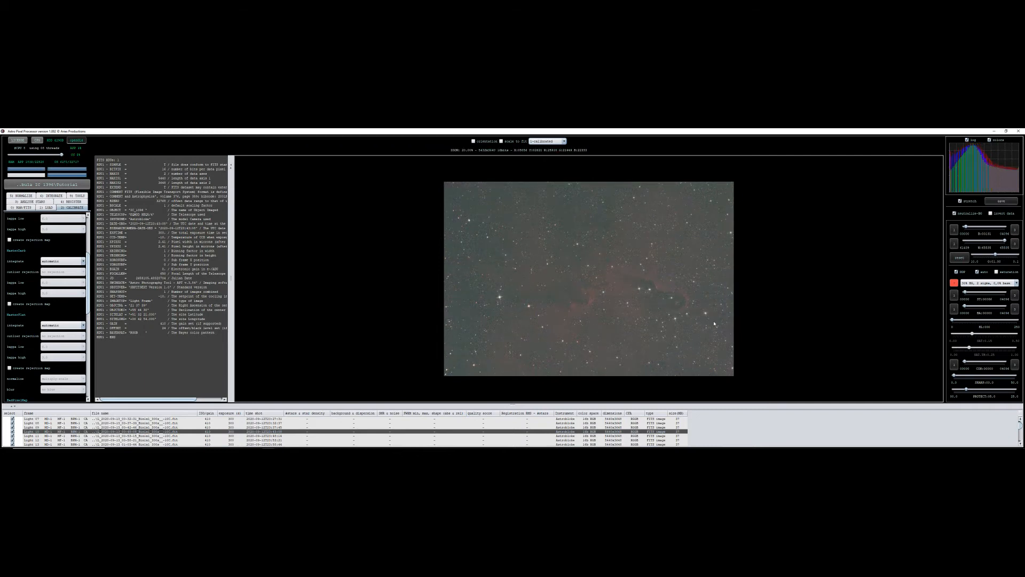
{"action": "left_click", "coordinate": [548, 141]}
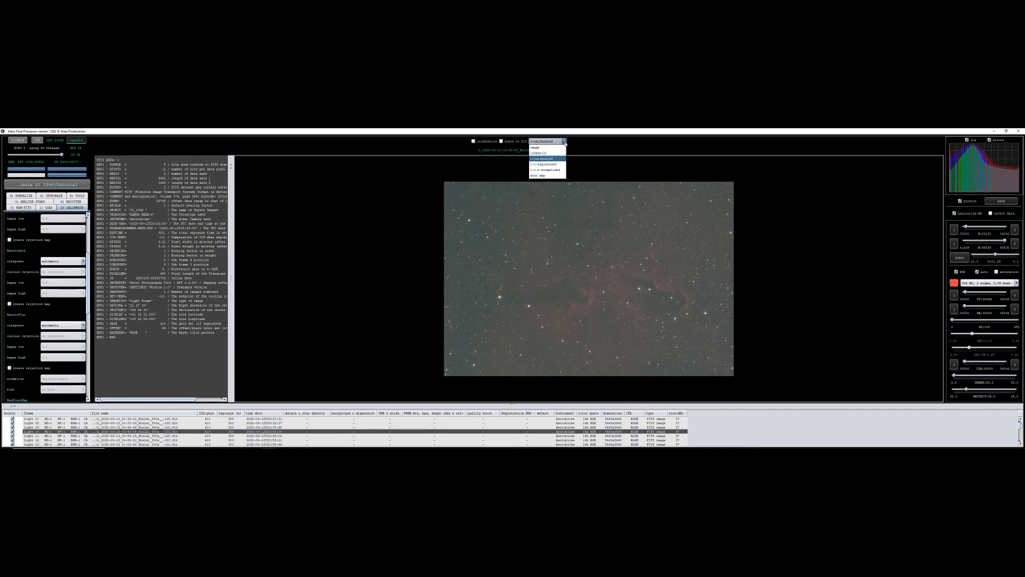
{"action": "left_click", "coordinate": [545, 154]}
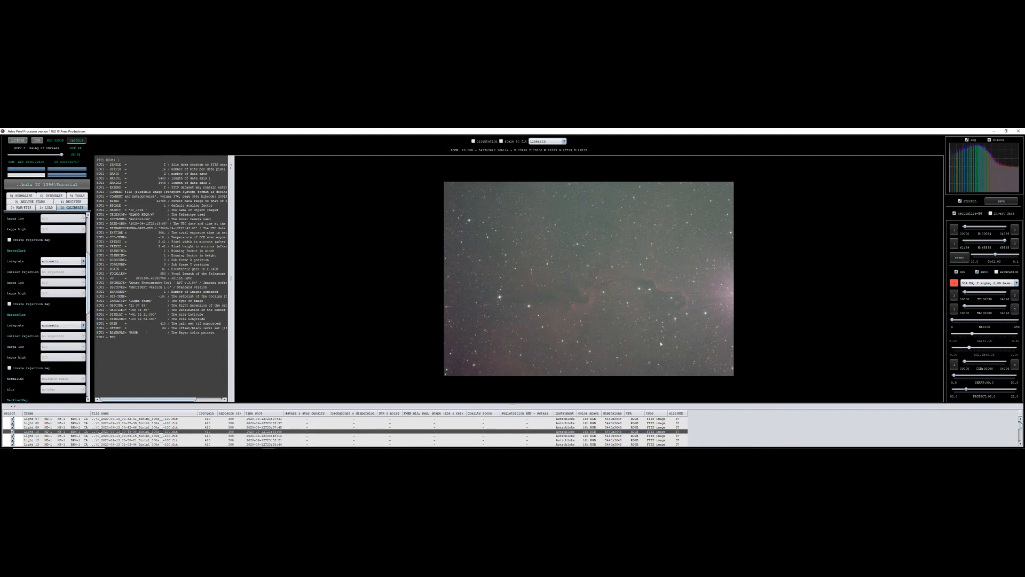
{"action": "left_click", "coordinate": [547, 141]}
{"action": "left_click", "coordinate": [554, 163]}
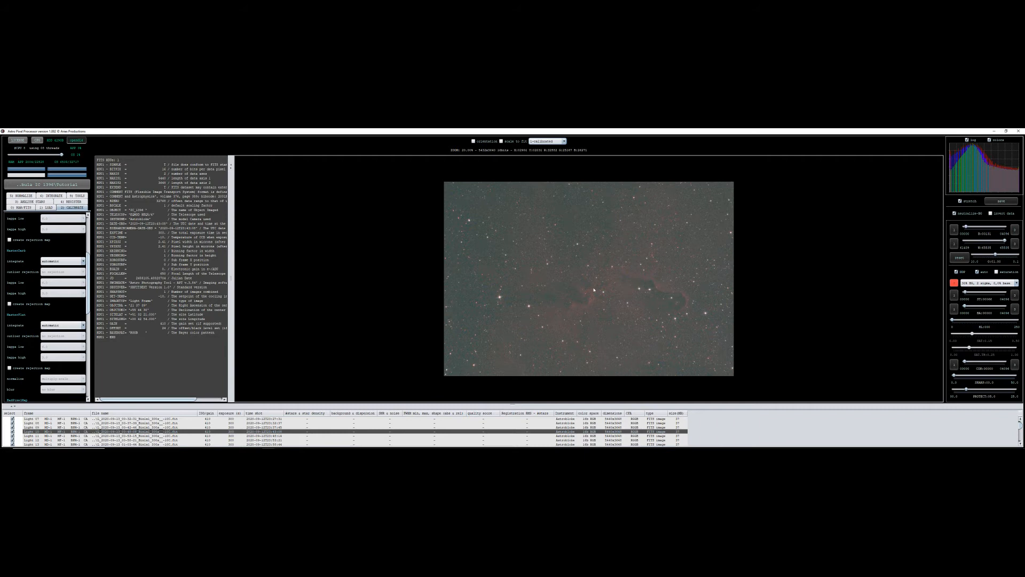
Step: Review the integration options and integrate the light frames with the current settings, using the object name Elephant trunk tutorial
{"action": "left_click", "coordinate": [51, 196]}
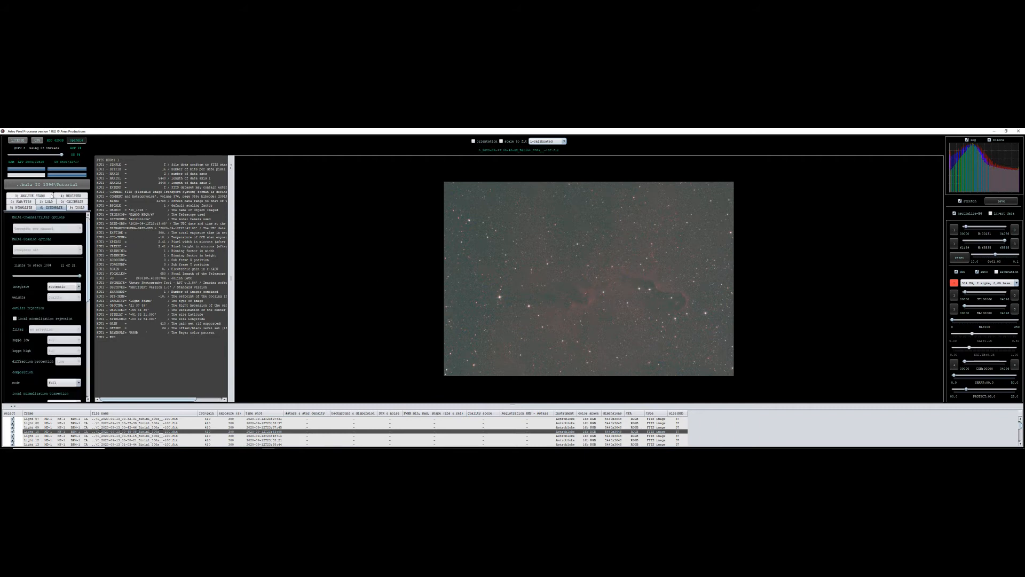
{"action": "mouse_move", "coordinate": [78, 249]}
{"action": "mouse_move", "coordinate": [54, 233]}
{"action": "scroll", "coordinate": [70, 315], "scroll_direction": "down", "scroll_amount": 6}
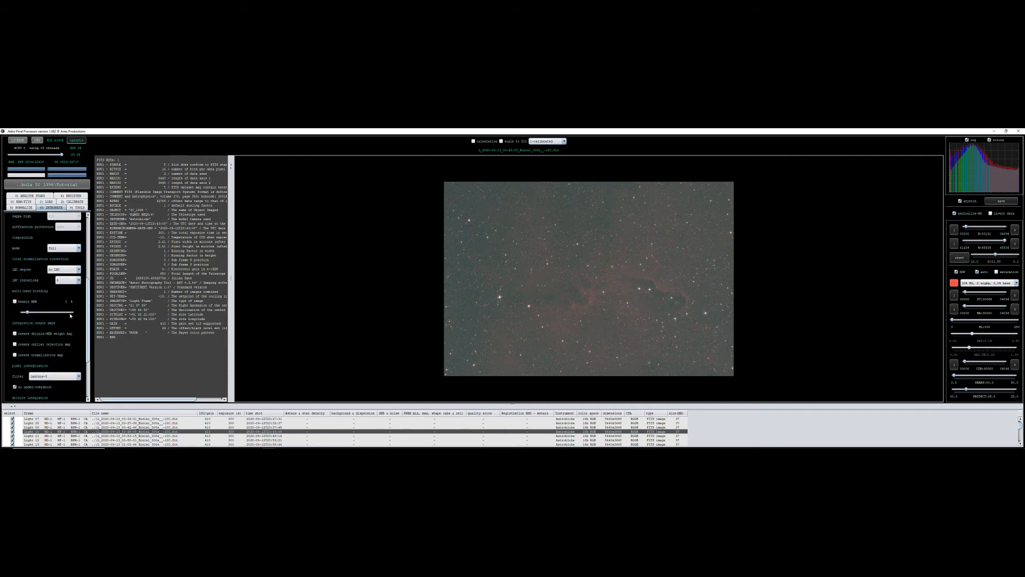
{"action": "scroll", "coordinate": [72, 322], "scroll_direction": "up", "scroll_amount": 3}
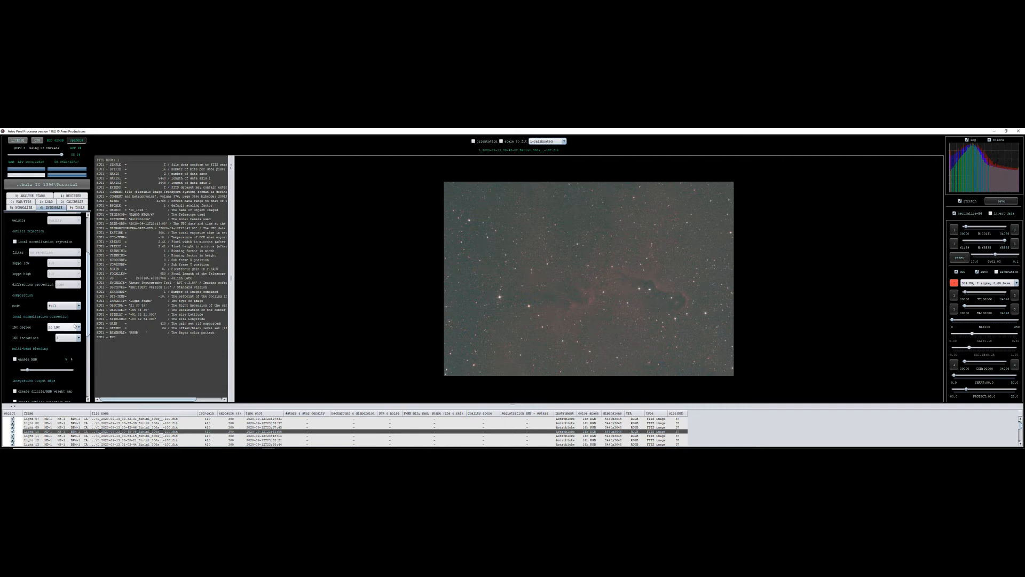
{"action": "mouse_move", "coordinate": [75, 326]}
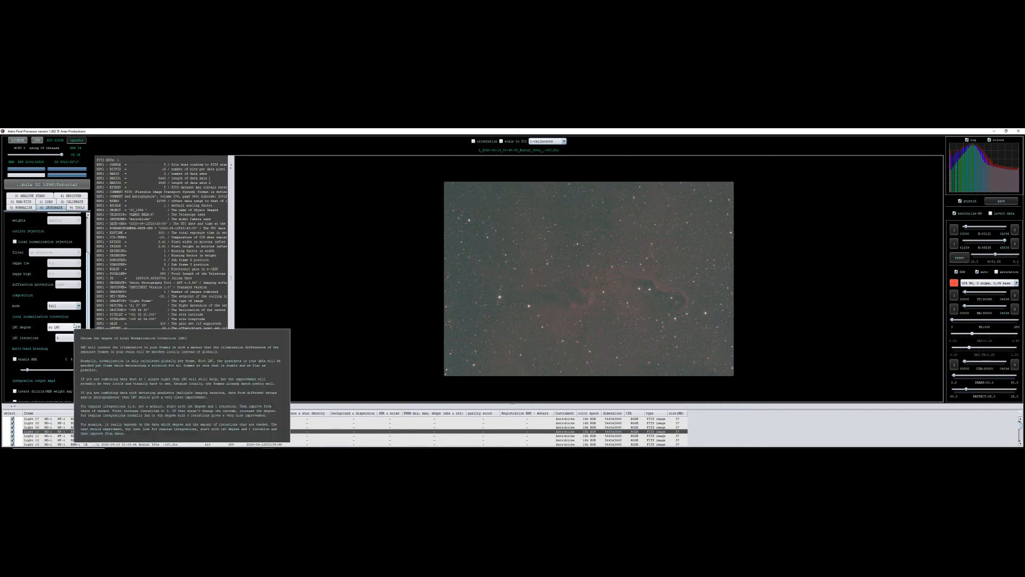
{"action": "scroll", "coordinate": [73, 331], "scroll_direction": "down", "scroll_amount": 6}
{"action": "mouse_move", "coordinate": [68, 346]}
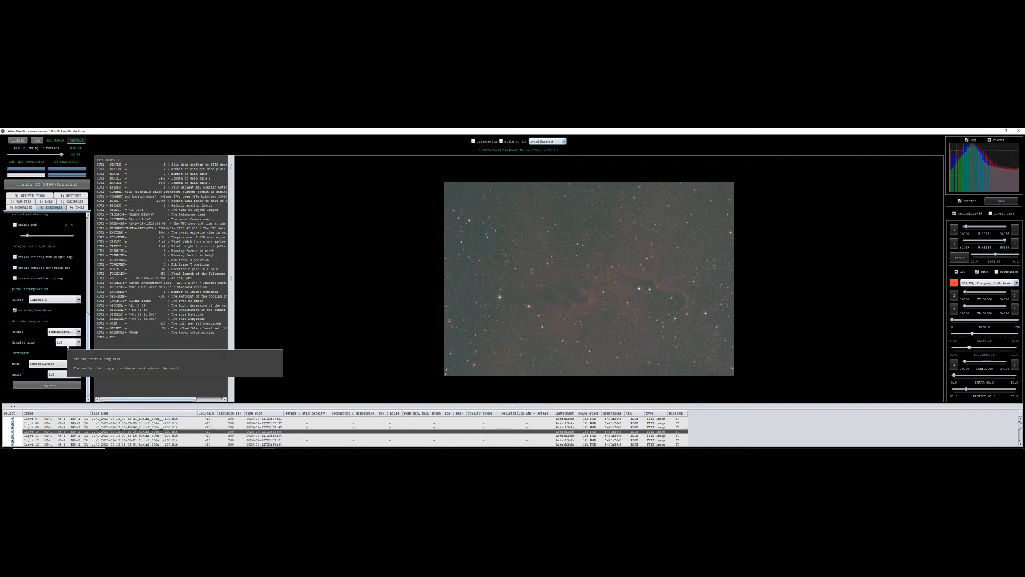
{"action": "left_click", "coordinate": [49, 386]}
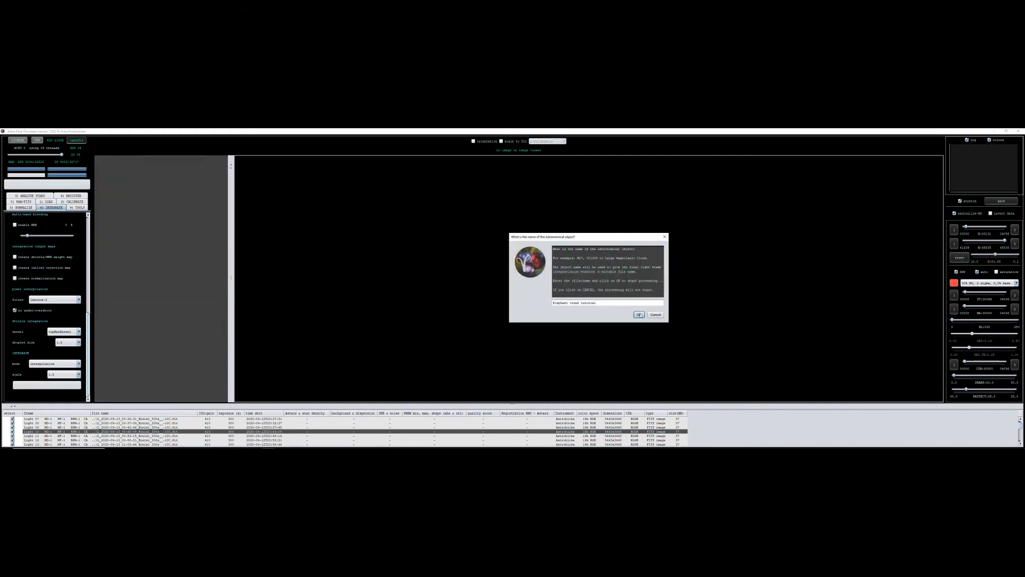
{"action": "left_click", "coordinate": [639, 314]}
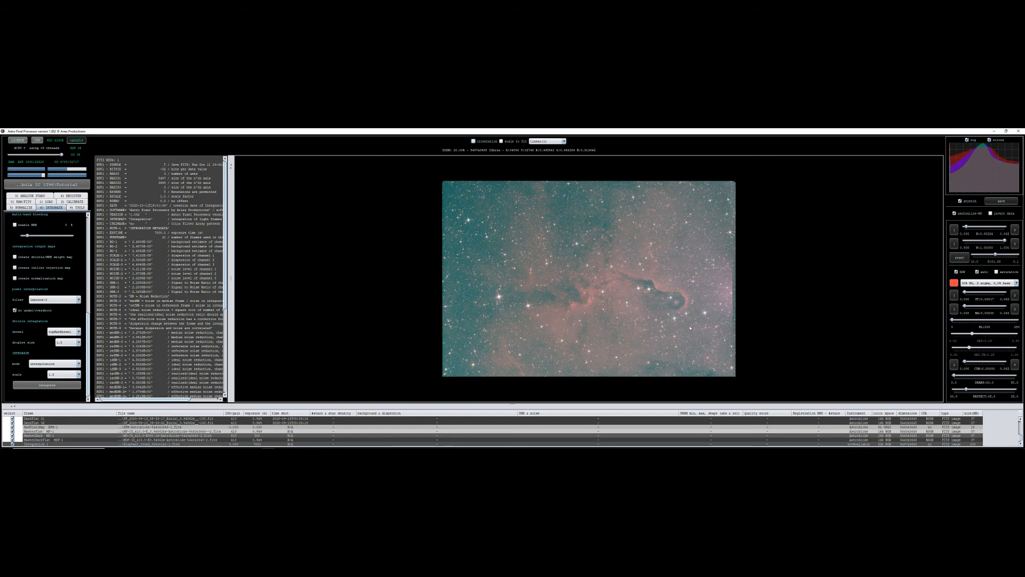
Step: Choose a darker stretch preset for the integrated image, and shrink the frame list with the integration result in view
{"action": "left_click", "coordinate": [1015, 284]}
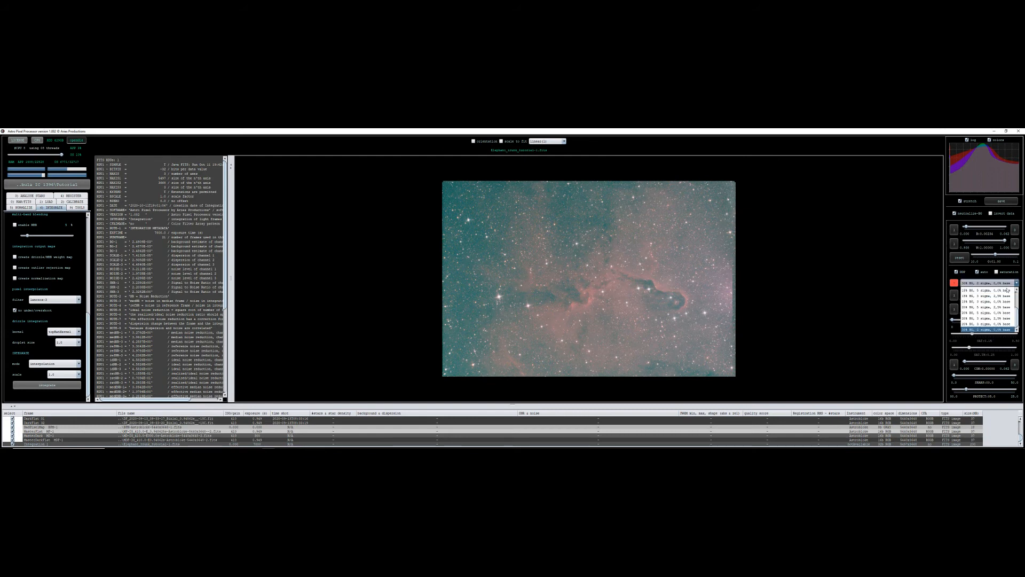
{"action": "left_click", "coordinate": [987, 306]}
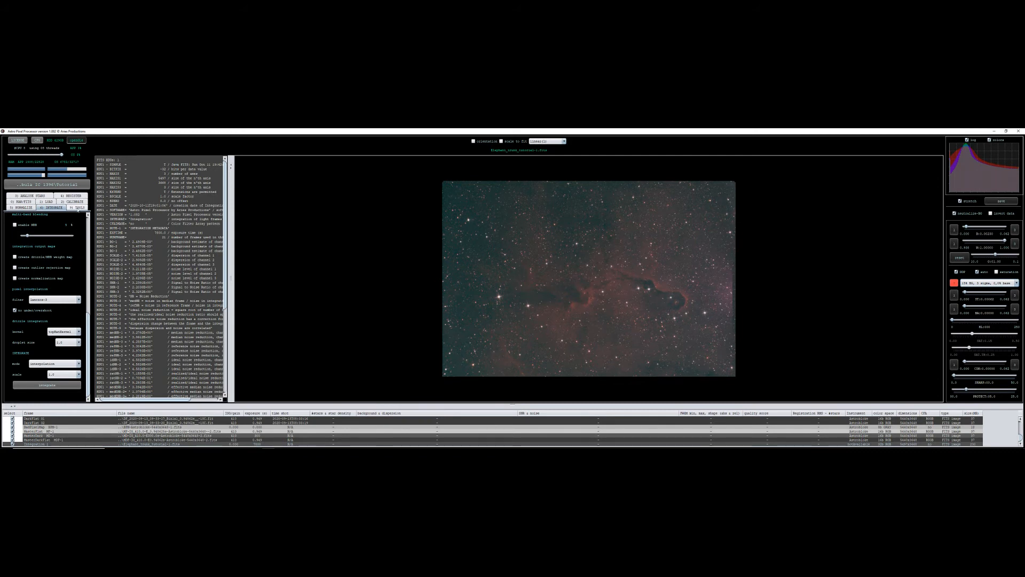
{"action": "left_click", "coordinate": [78, 208]}
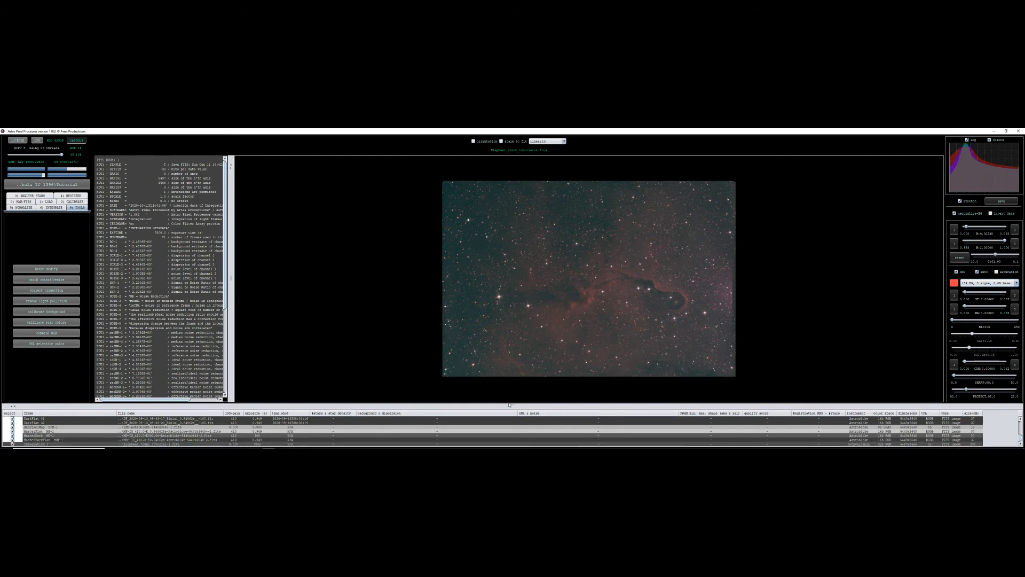
{"action": "left_click_drag", "start_coordinate": [508, 405], "coordinate": [512, 271]}
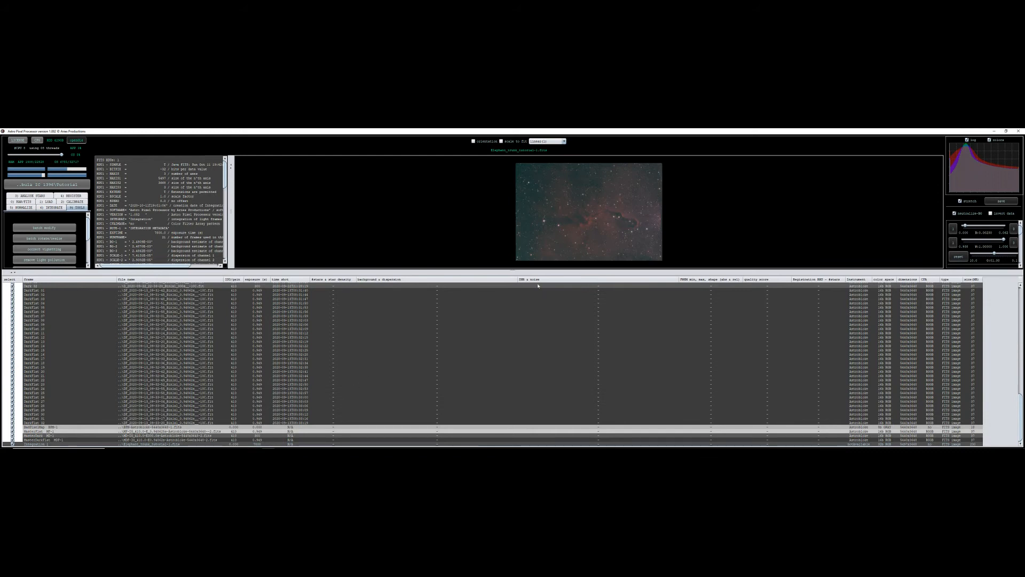
{"action": "left_click_drag", "start_coordinate": [515, 279], "coordinate": [523, 418]}
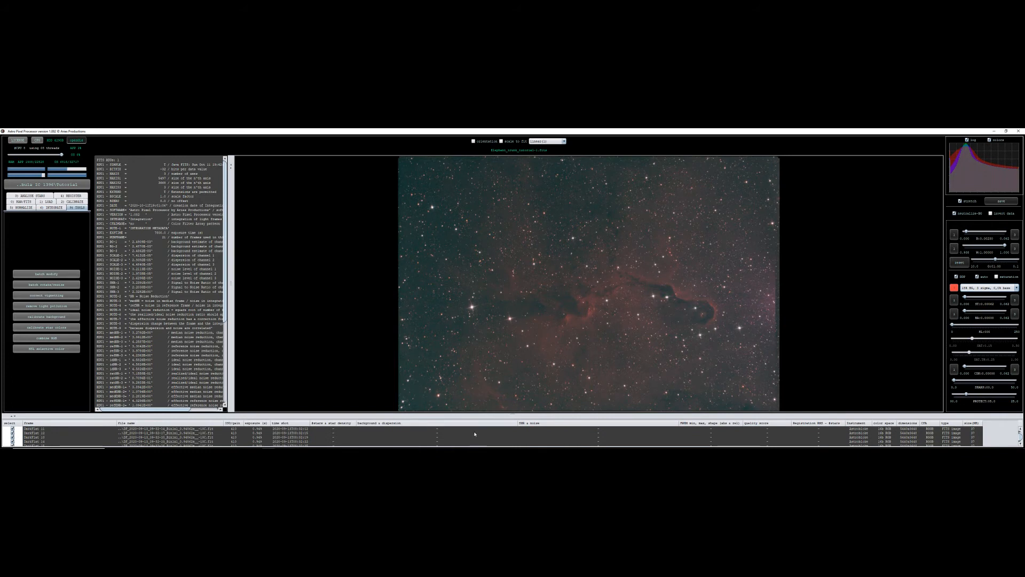
{"action": "scroll", "coordinate": [458, 435], "scroll_direction": "down", "scroll_amount": 6}
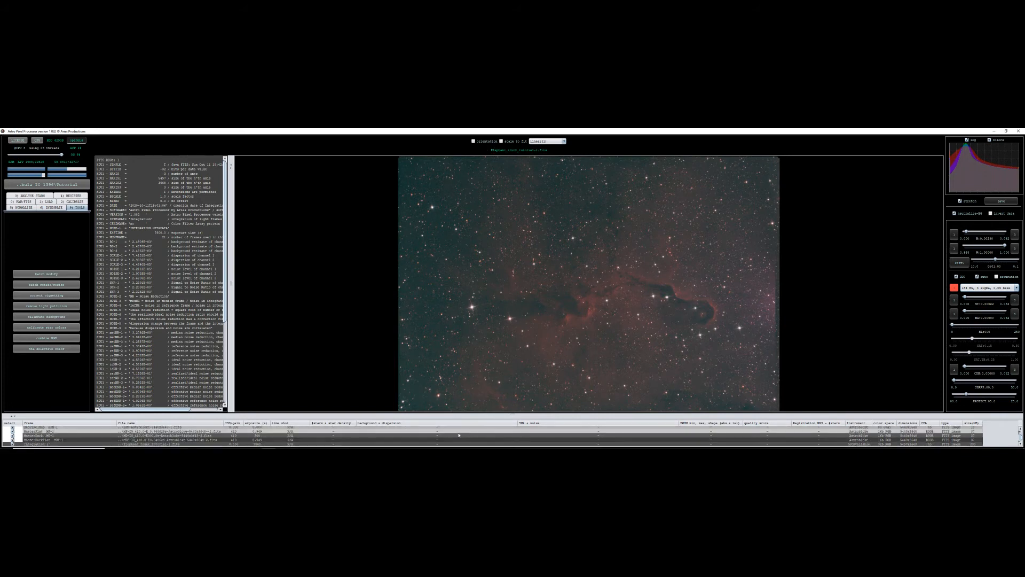
{"action": "scroll", "coordinate": [620, 324], "scroll_direction": "down", "scroll_amount": 4}
{"action": "scroll", "coordinate": [620, 324], "scroll_direction": "up", "scroll_amount": 4}
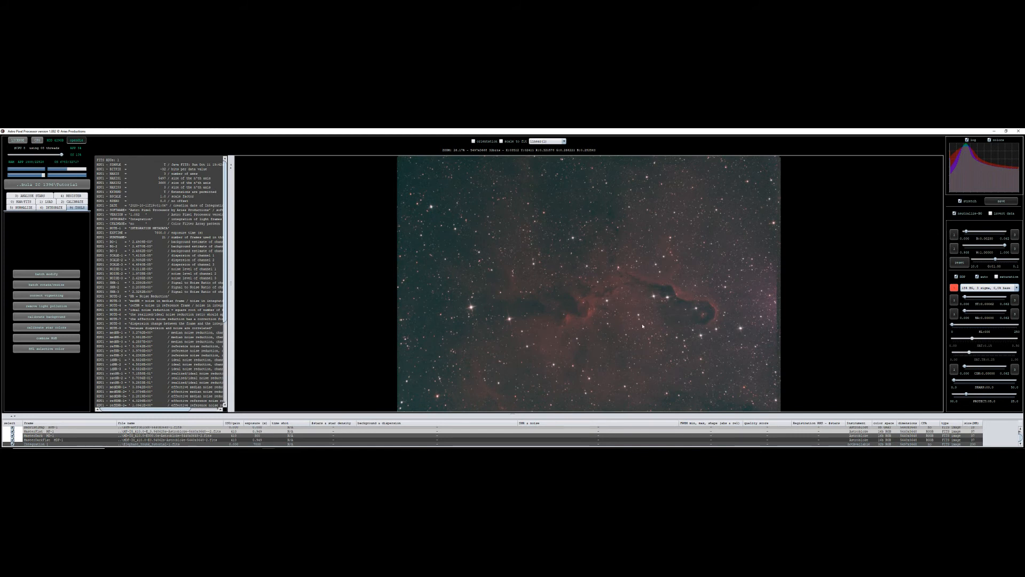
{"action": "scroll", "coordinate": [587, 317], "scroll_direction": "down", "scroll_amount": 1}
Step: Use batch modify to crop the displayed integration to a rectangle around the Elephant trunk nebula, saving it as FITS
{"action": "left_click", "coordinate": [46, 274]}
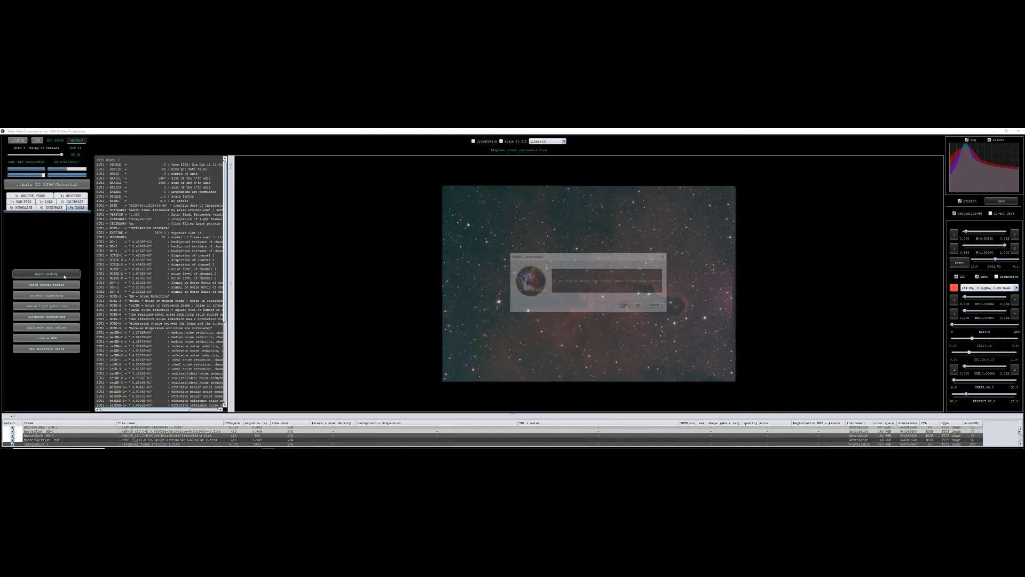
{"action": "left_click", "coordinate": [625, 306]}
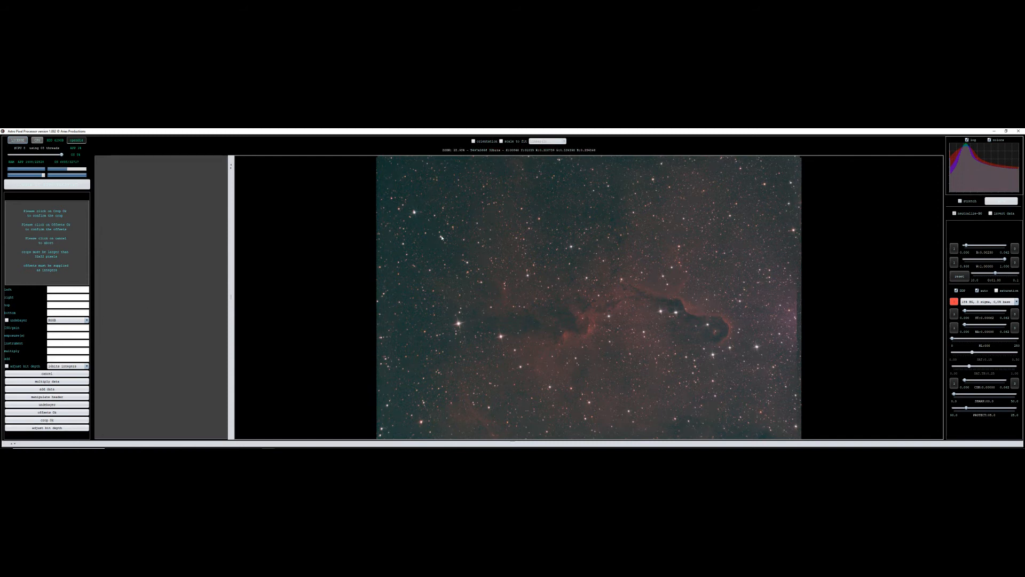
{"action": "left_click_drag", "start_coordinate": [436, 236], "coordinate": [764, 422]}
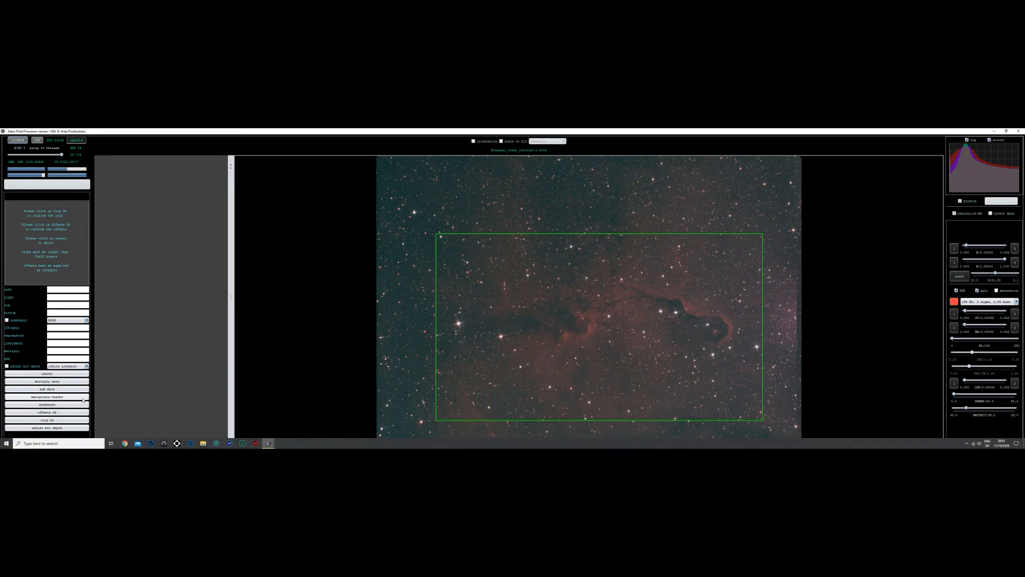
{"action": "left_click", "coordinate": [49, 420]}
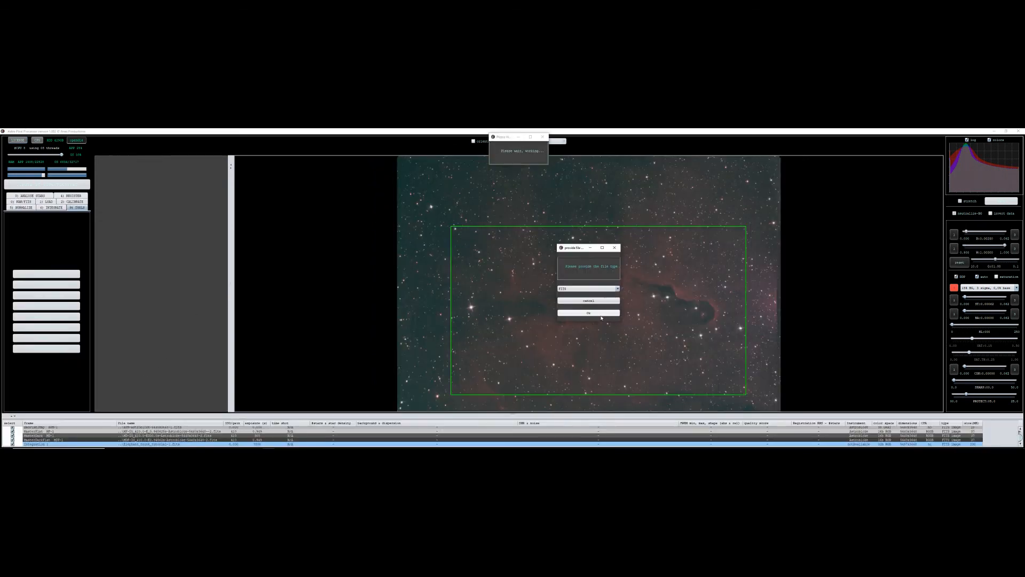
{"action": "left_click", "coordinate": [595, 314]}
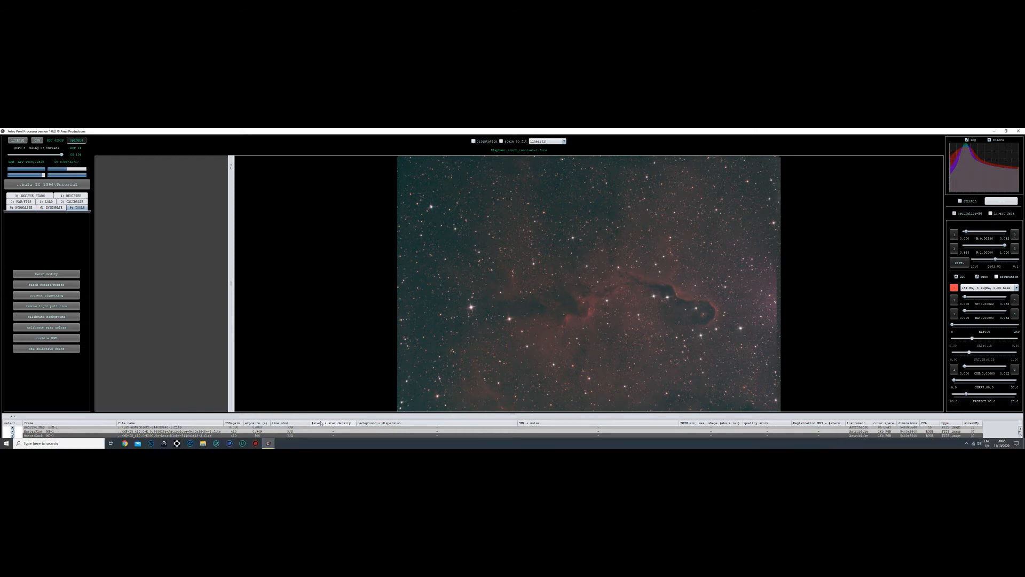
Step: Display the cropped integration from the frame list and show the whole image
{"action": "left_click", "coordinate": [311, 444]}
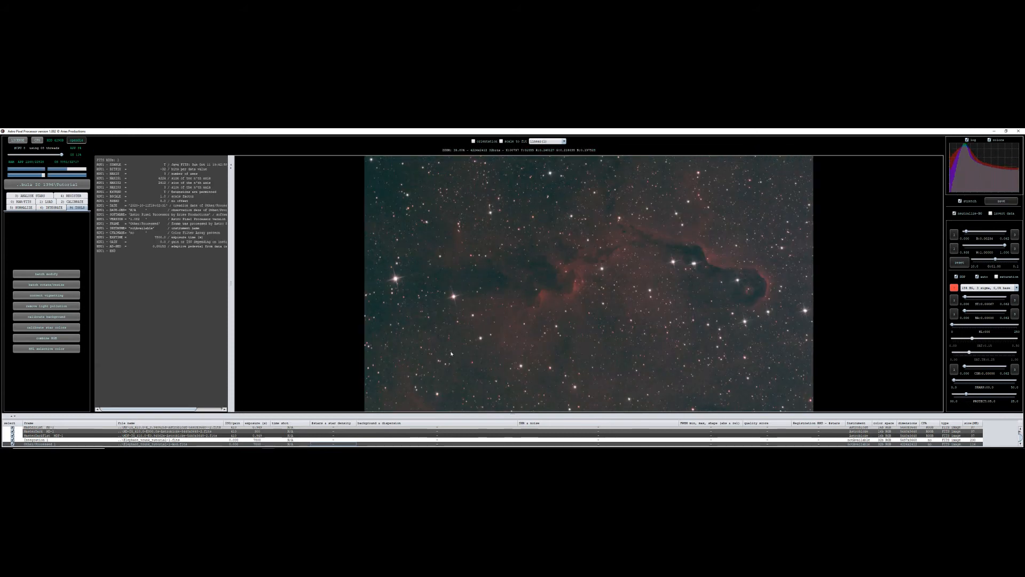
{"action": "scroll", "coordinate": [451, 353], "scroll_direction": "down", "scroll_amount": 2}
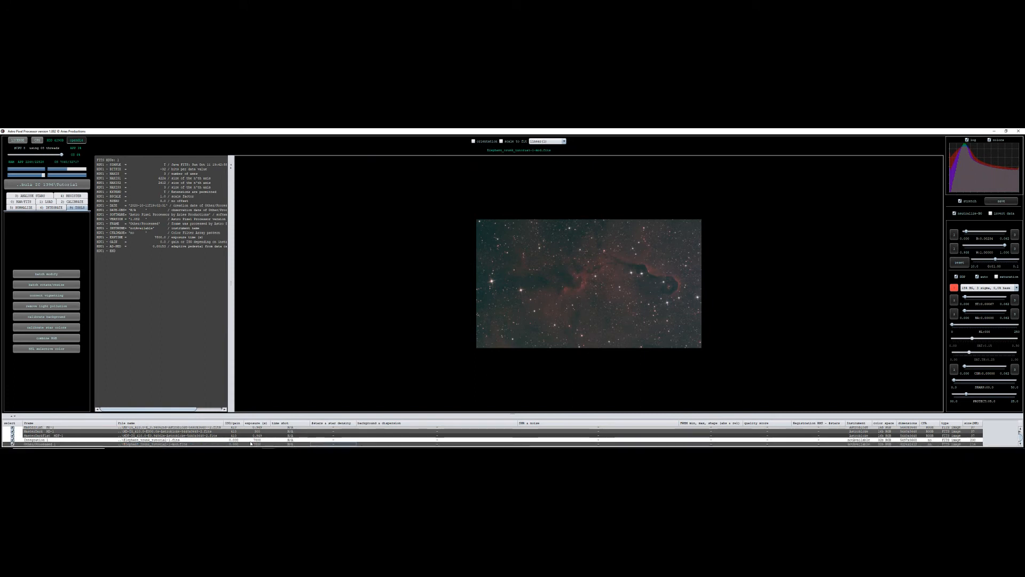
{"action": "mouse_move", "coordinate": [250, 442]}
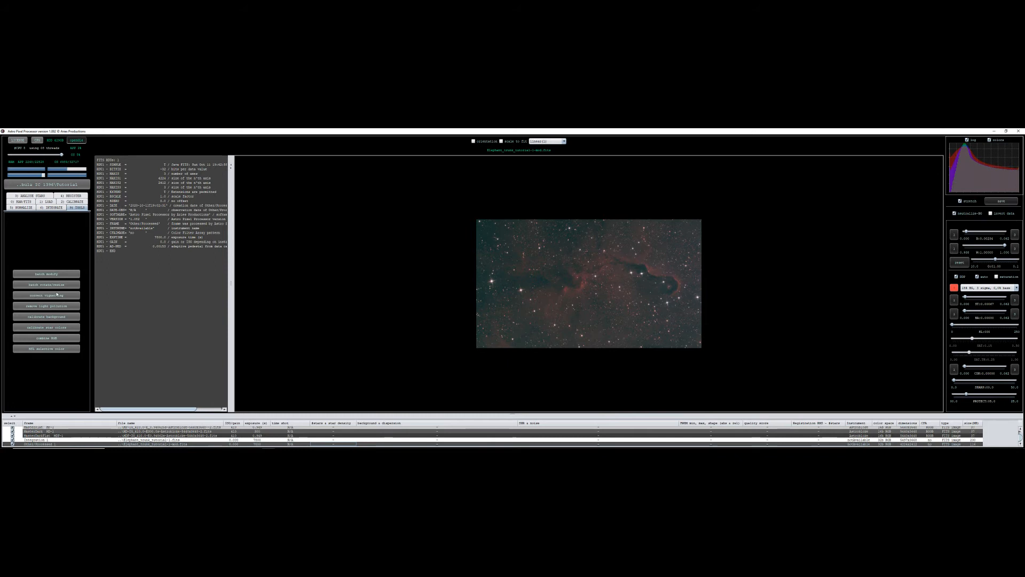
Step: Rotate the cropped image 90 degrees counterclockwise, save the result, and display the rotated image from the frame list
{"action": "left_click", "coordinate": [40, 286]}
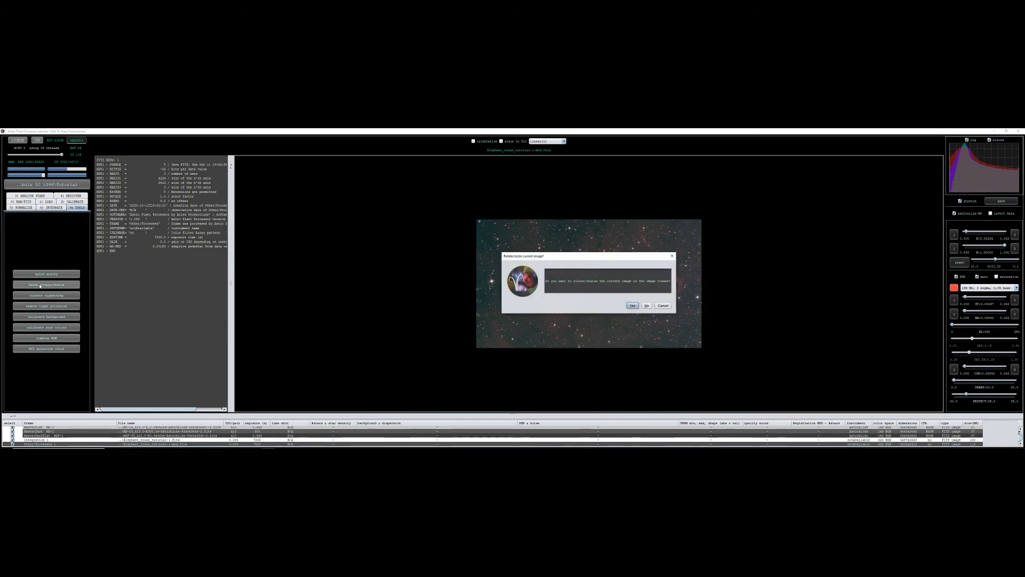
{"action": "left_click", "coordinate": [632, 305]}
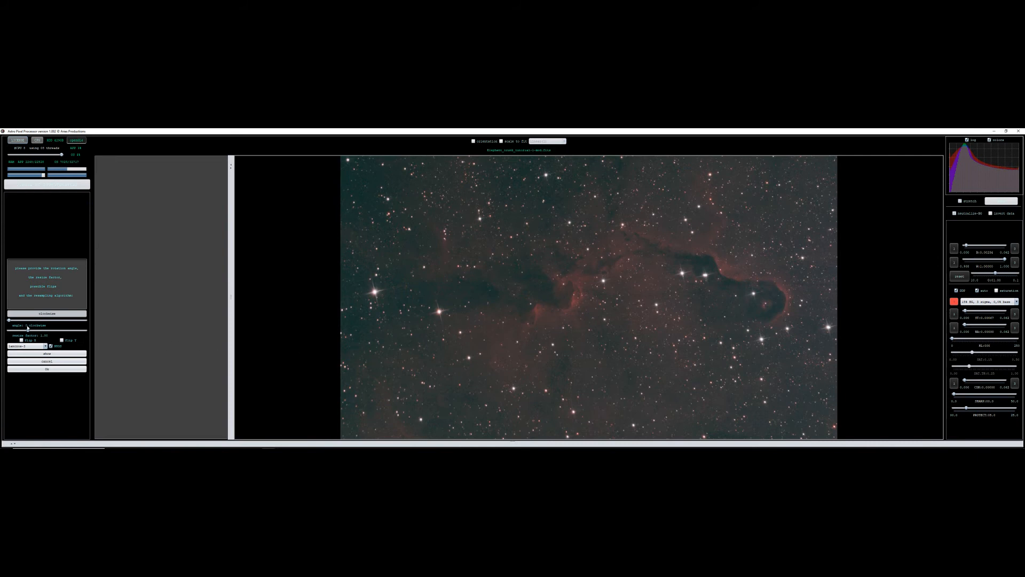
{"action": "left_click_drag", "start_coordinate": [10, 321], "coordinate": [47, 318]}
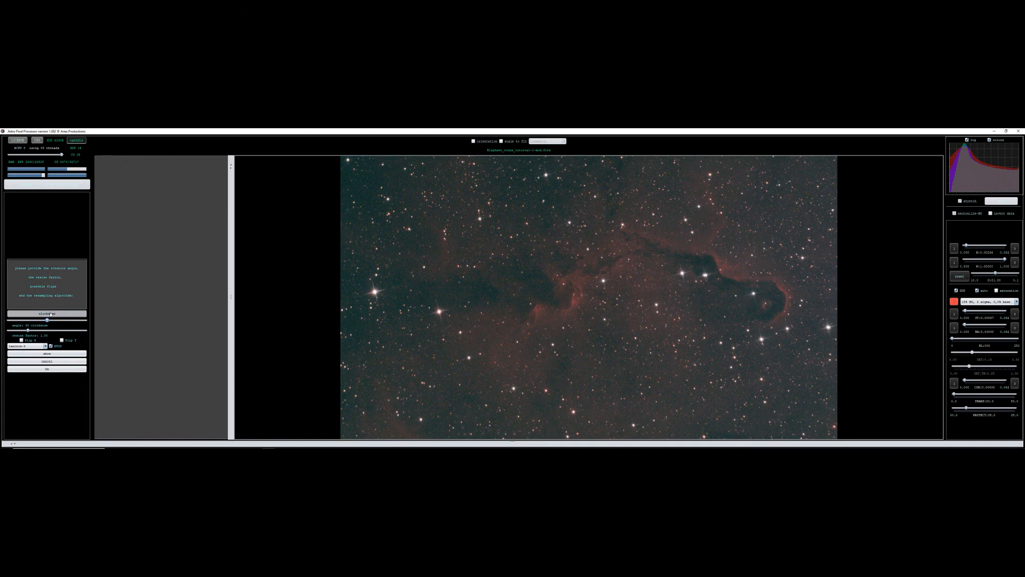
{"action": "left_click", "coordinate": [49, 314]}
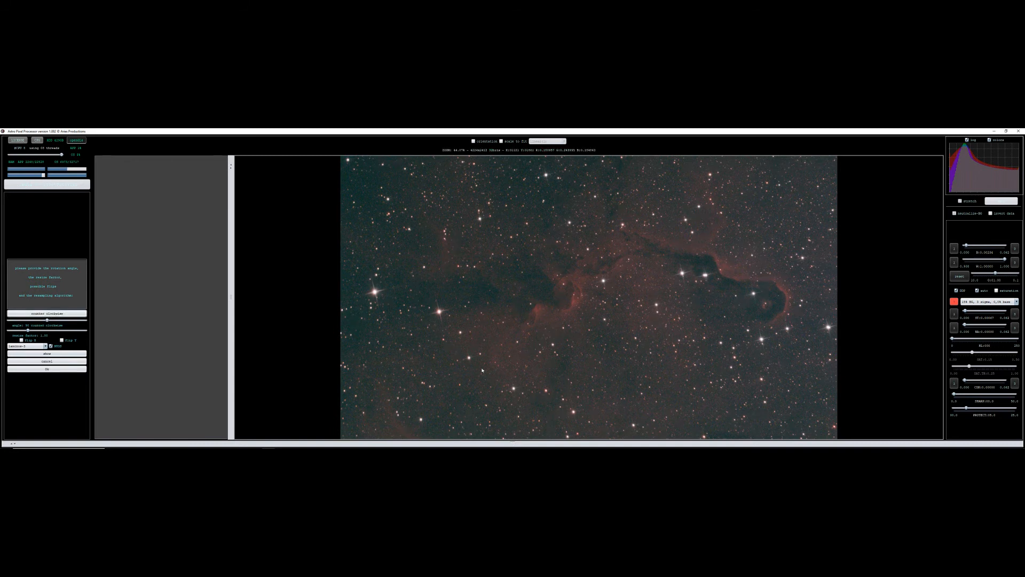
{"action": "left_click", "coordinate": [47, 354]}
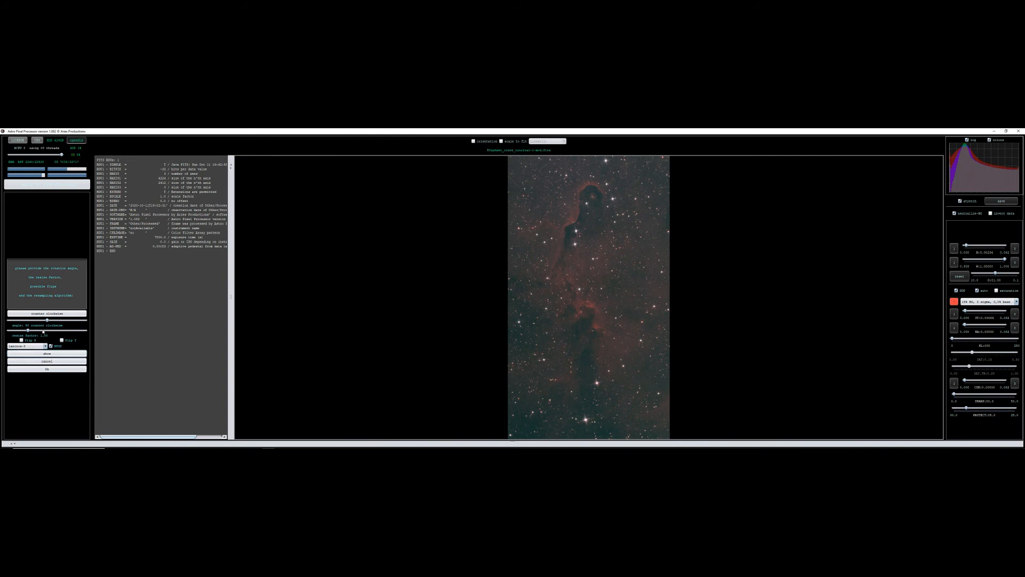
{"action": "left_click", "coordinate": [47, 369]}
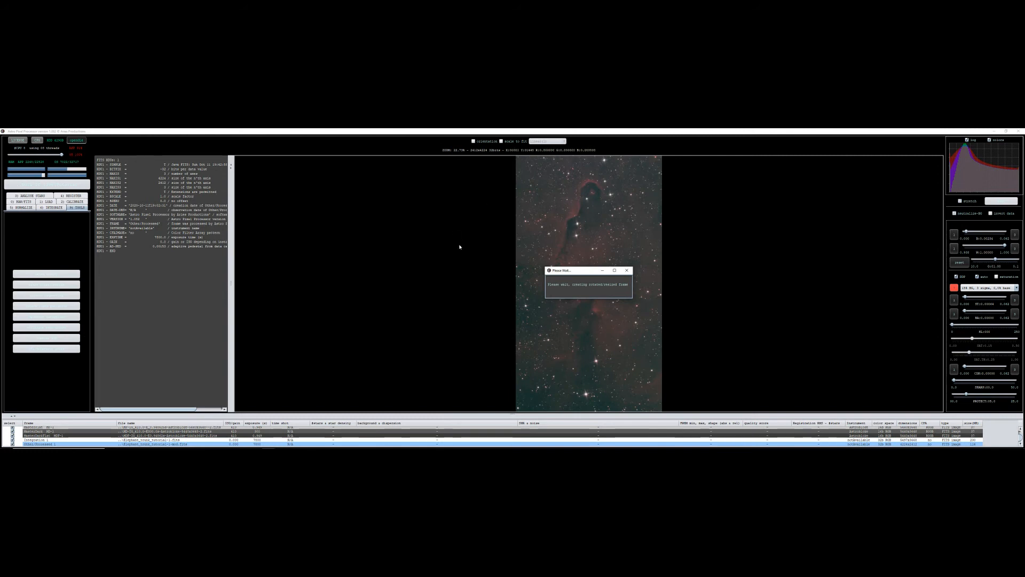
{"action": "left_click", "coordinate": [588, 313]}
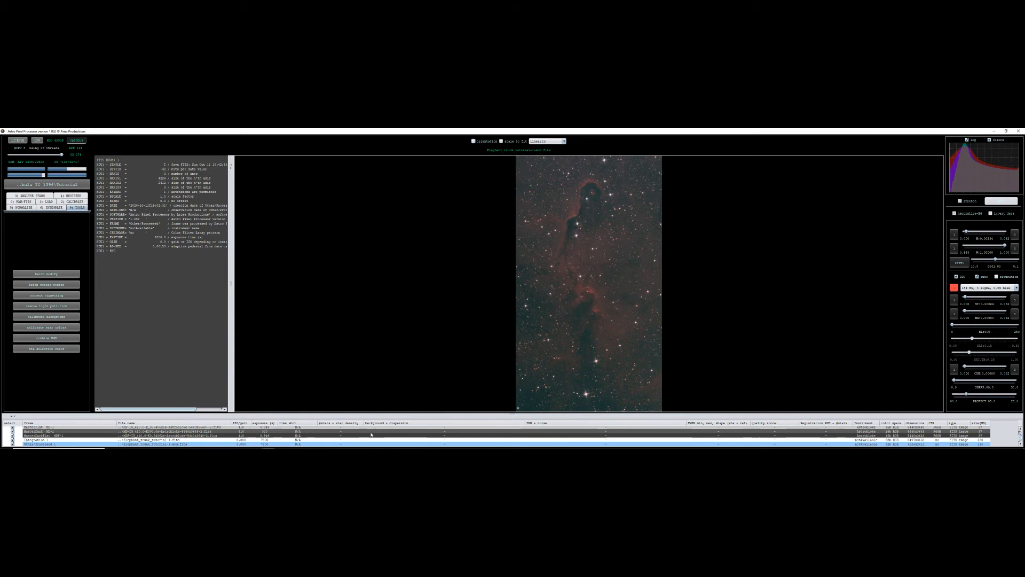
{"action": "double_click", "coordinate": [336, 444]}
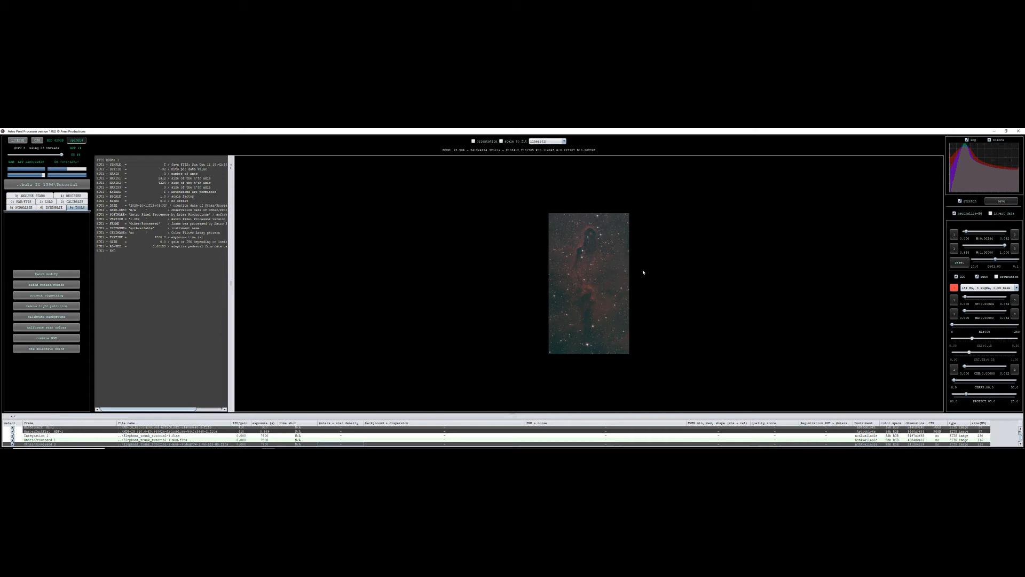
{"action": "scroll", "coordinate": [560, 355], "scroll_direction": "up", "scroll_amount": 3}
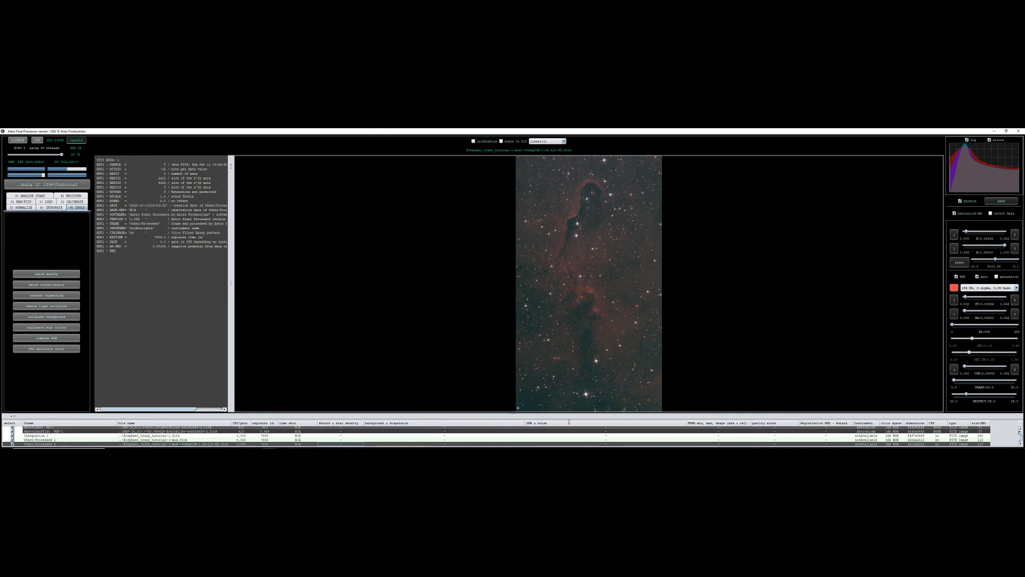
Step: Mark background area boxes along the image edges and in darker nebula-free spots for light pollution removal, and calculate the correction
{"action": "left_click", "coordinate": [46, 306]}
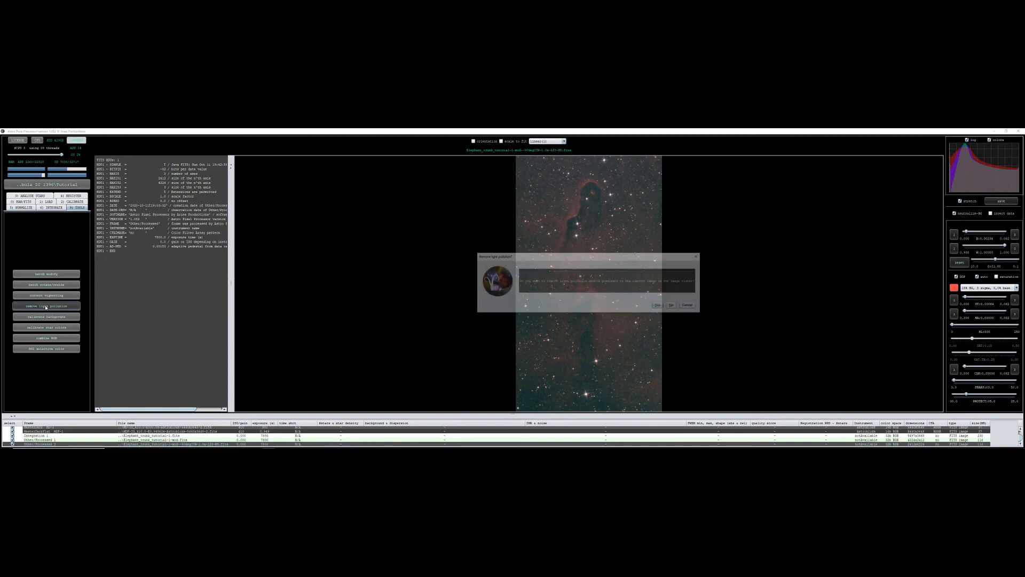
{"action": "left_click", "coordinate": [660, 306]}
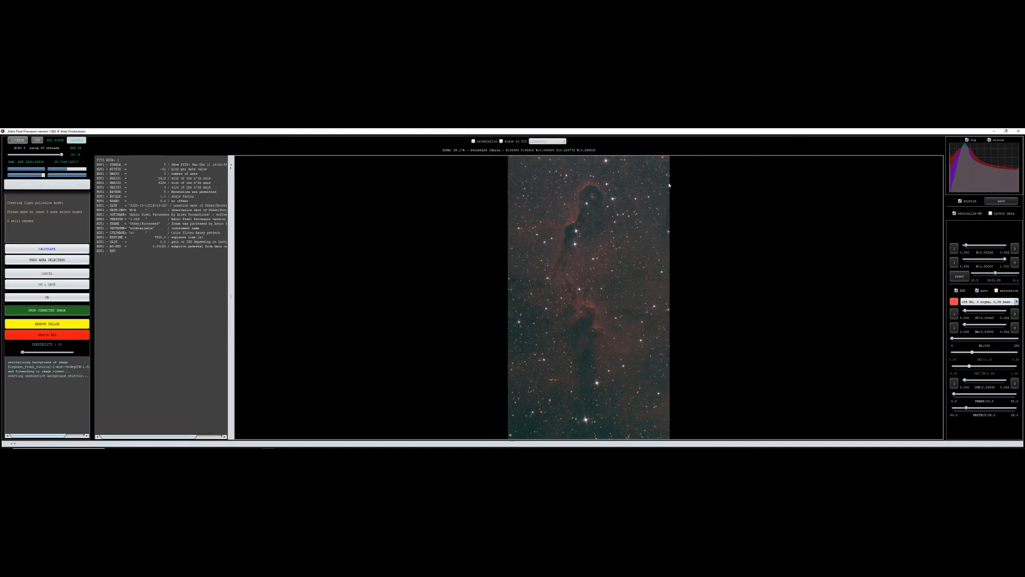
{"action": "left_click_drag", "start_coordinate": [666, 183], "coordinate": [668, 185]}
{"action": "left_click_drag", "start_coordinate": [513, 191], "coordinate": [519, 174]}
{"action": "left_click_drag", "start_coordinate": [667, 228], "coordinate": [668, 227]}
{"action": "left_click_drag", "start_coordinate": [665, 384], "coordinate": [668, 357]}
{"action": "mouse_move", "coordinate": [665, 434]}
{"action": "left_mouse_down"}
{"action": "mouse_move", "coordinate": [603, 432]}
{"action": "mouse_move", "coordinate": [590, 392]}
{"action": "left_mouse_up"}
{"action": "mouse_move", "coordinate": [581, 432]}
{"action": "left_mouse_down"}
{"action": "mouse_move", "coordinate": [543, 434]}
{"action": "mouse_move", "coordinate": [520, 409]}
{"action": "left_mouse_up"}
{"action": "mouse_move", "coordinate": [515, 332]}
{"action": "left_mouse_down"}
{"action": "mouse_move", "coordinate": [533, 328]}
{"action": "mouse_move", "coordinate": [513, 313]}
{"action": "mouse_move", "coordinate": [512, 295]}
{"action": "left_mouse_up"}
{"action": "left_click_drag", "start_coordinate": [582, 324], "coordinate": [584, 328]}
{"action": "left_click", "coordinate": [47, 249]}
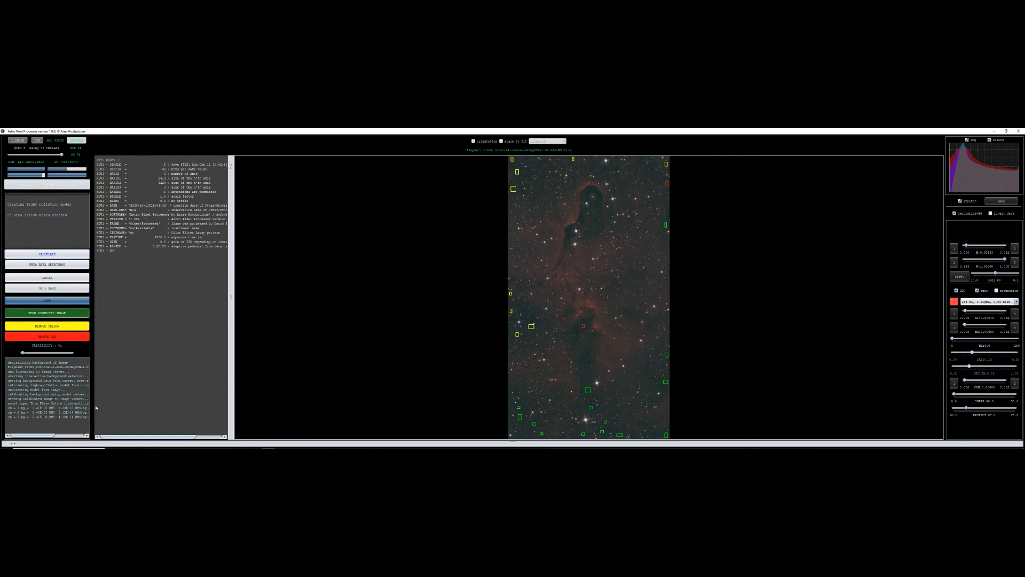
Step: Compare the light pollution correction model with the corrected image, and recalculate the correction
{"action": "left_click", "coordinate": [47, 314]}
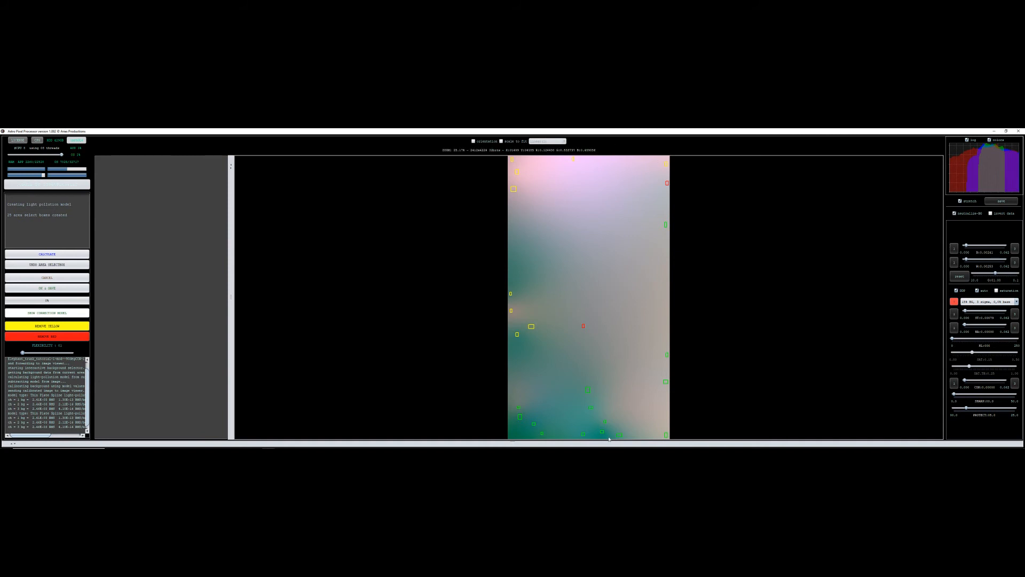
{"action": "left_click", "coordinate": [51, 314]}
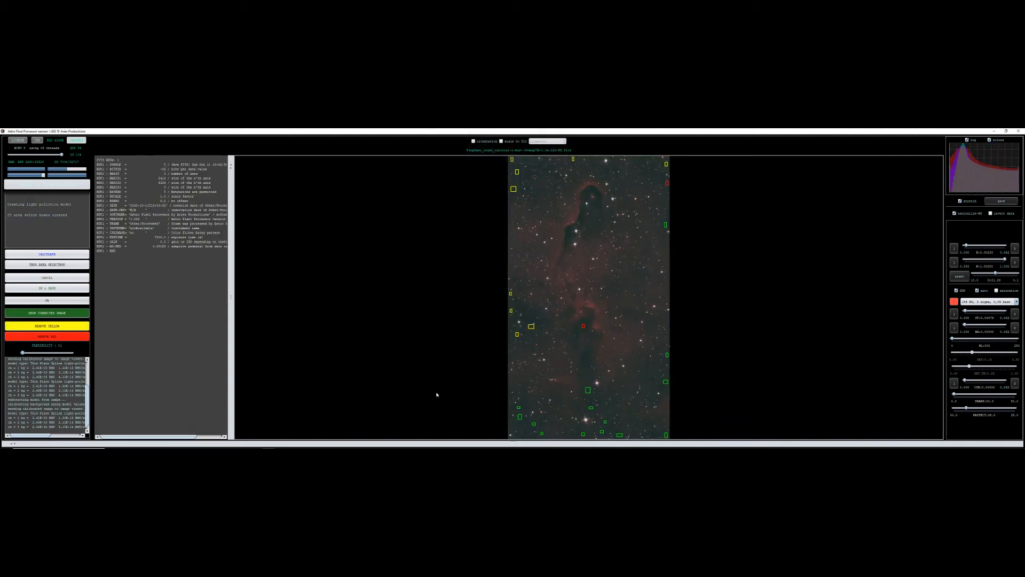
{"action": "mouse_move", "coordinate": [458, 443]}
{"action": "left_click", "coordinate": [80, 254]}
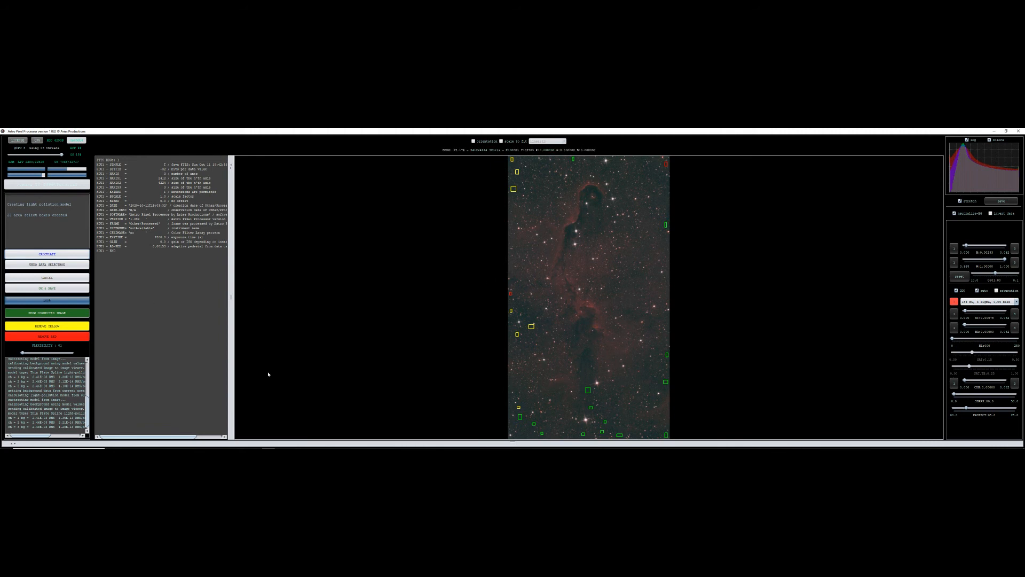
Step: Accept and save the light pollution correction under the proposed file name, and select the corrected image in the frame list
{"action": "left_click", "coordinate": [47, 288]}
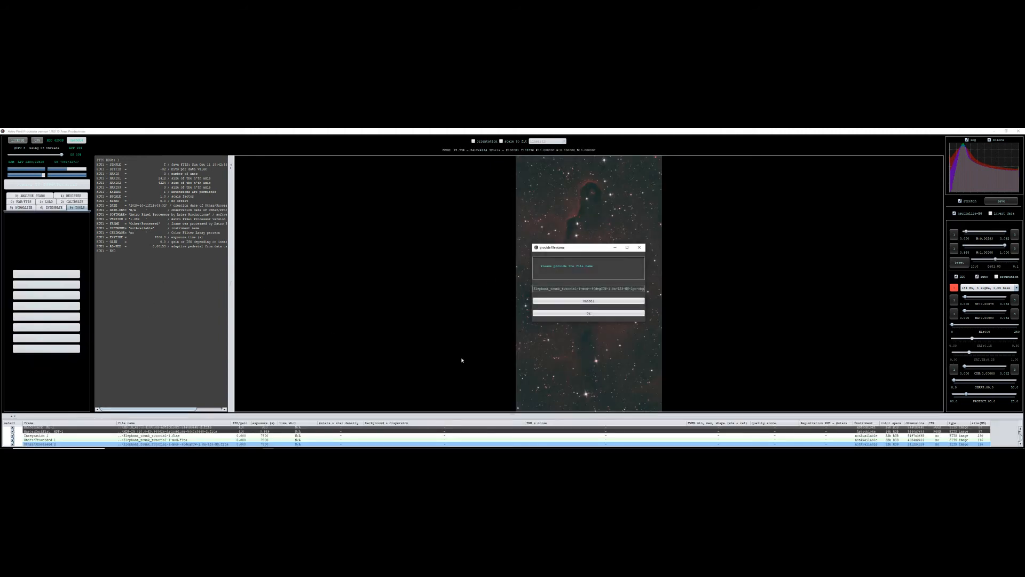
{"action": "left_click", "coordinate": [596, 314]}
{"action": "left_click", "coordinate": [598, 313]}
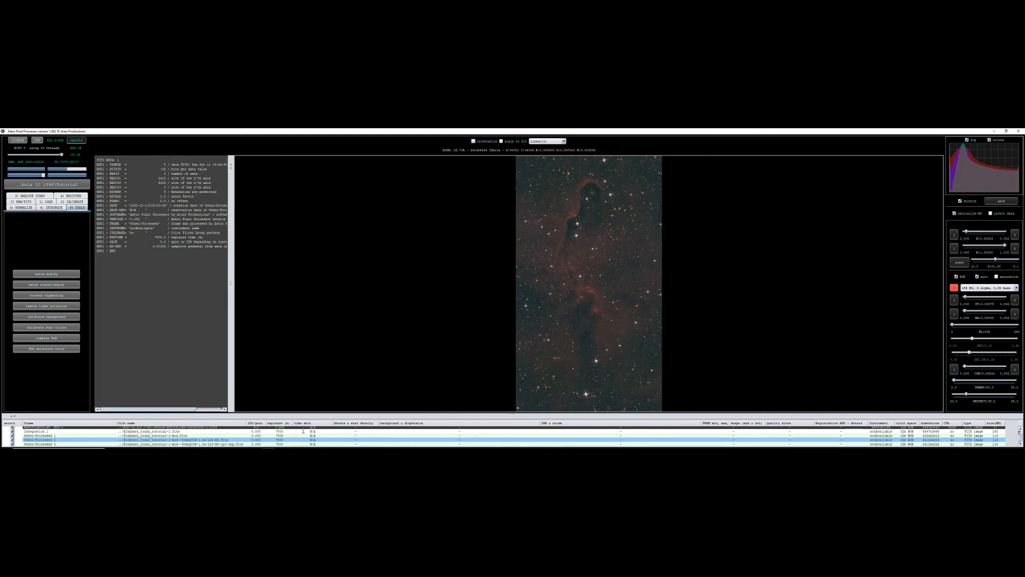
{"action": "key", "text": "Down"}
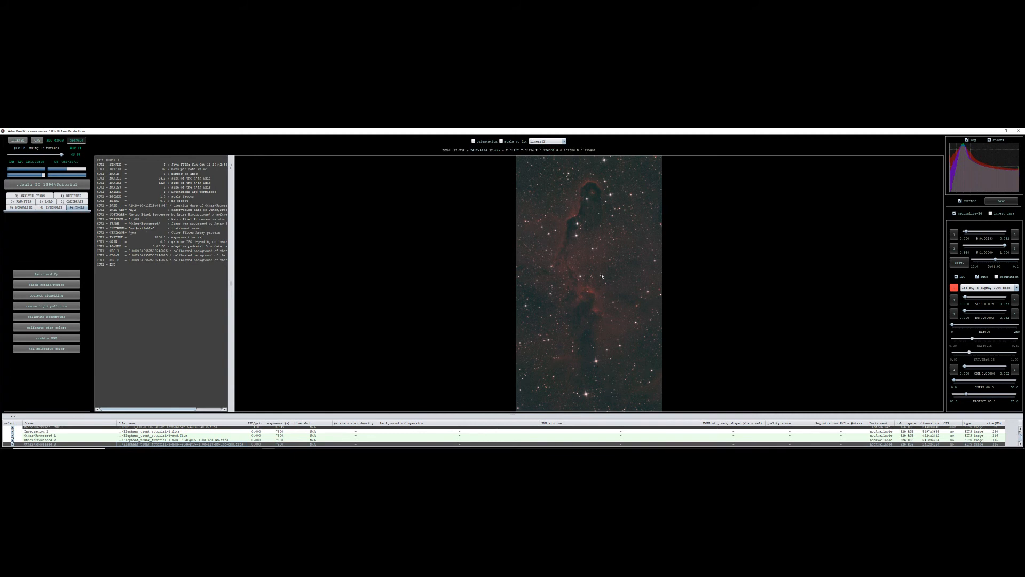
Step: Start star color calibration and mark three star areas, in the upper-left, lower-left and upper-right corners of the image
{"action": "left_click", "coordinate": [45, 327]}
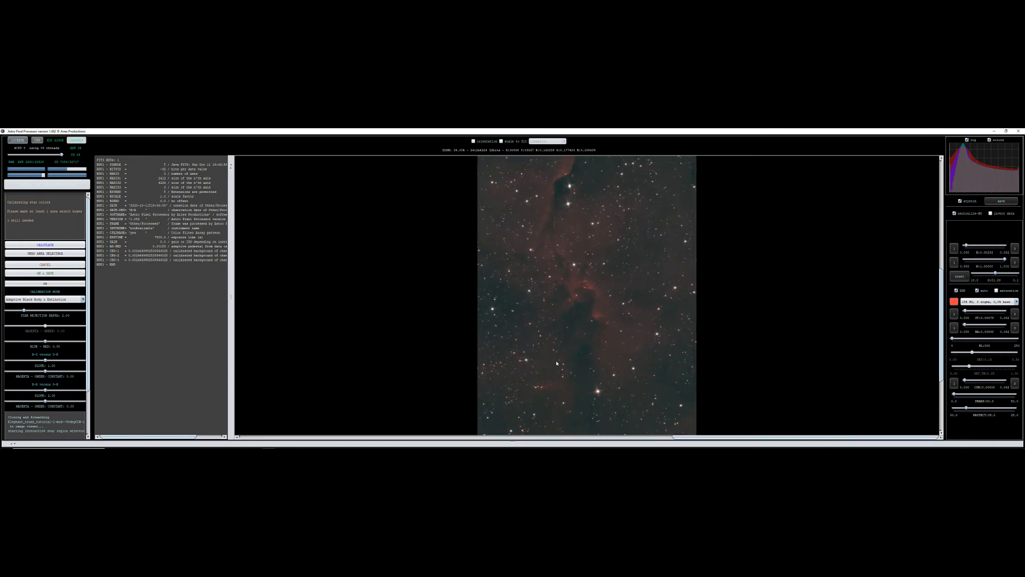
{"action": "left_click", "coordinate": [537, 345]}
{"action": "scroll", "coordinate": [460, 300], "scroll_direction": "up", "scroll_amount": 2}
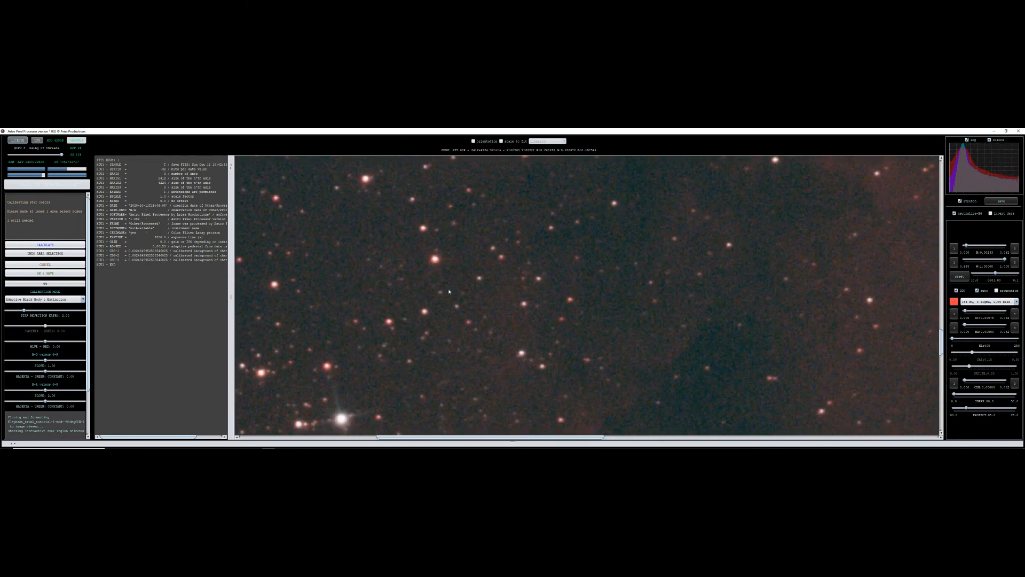
{"action": "scroll", "coordinate": [449, 291], "scroll_direction": "down", "scroll_amount": 5}
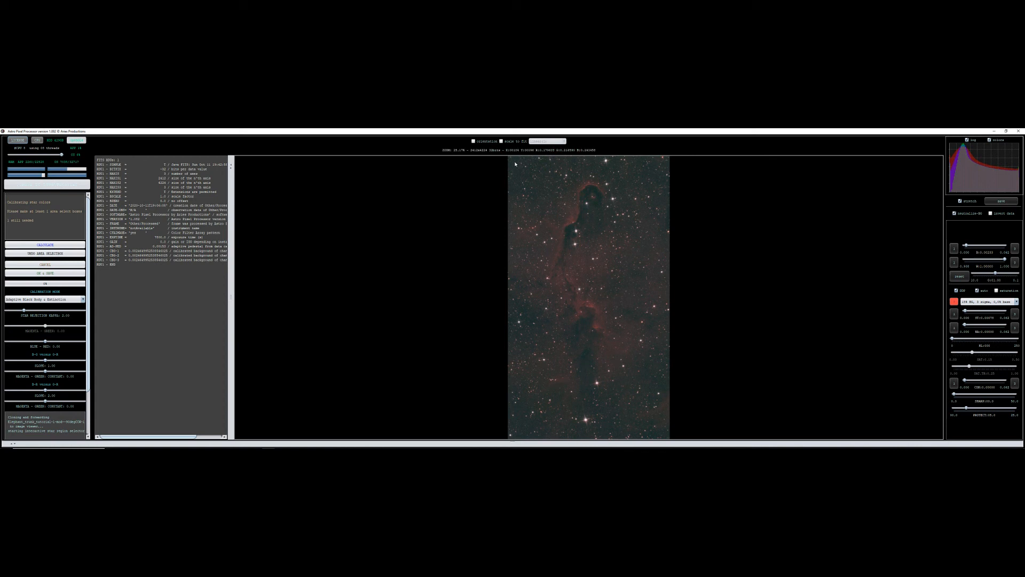
{"action": "left_click_drag", "start_coordinate": [519, 169], "coordinate": [561, 214]}
{"action": "left_click_drag", "start_coordinate": [510, 393], "coordinate": [554, 436]}
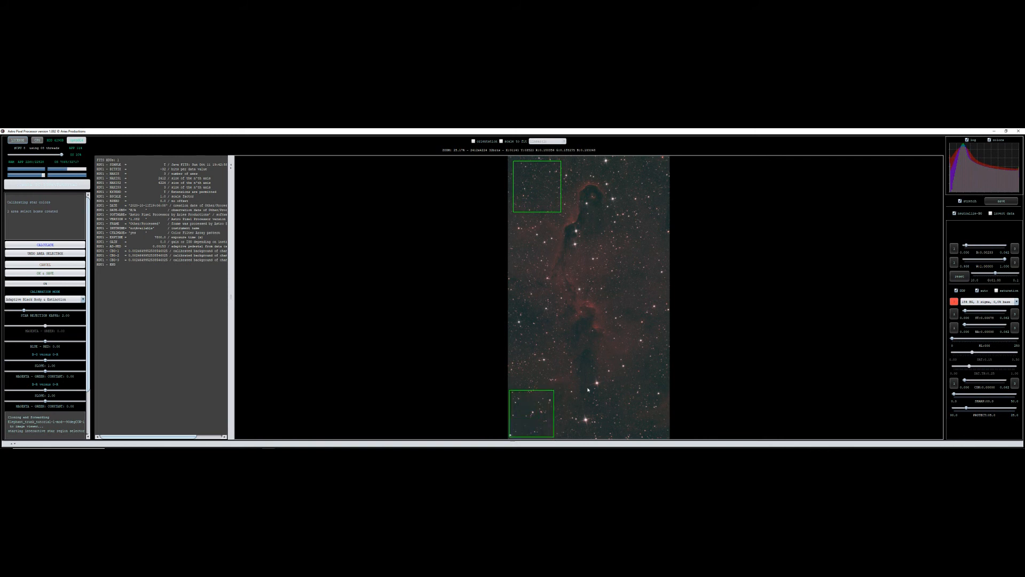
{"action": "left_click_drag", "start_coordinate": [650, 174], "coordinate": [667, 195]}
Step: Calculate the star color calibration in Balance RGB mode, check the stars up close, and save the calibrated image
{"action": "left_click", "coordinate": [82, 300]}
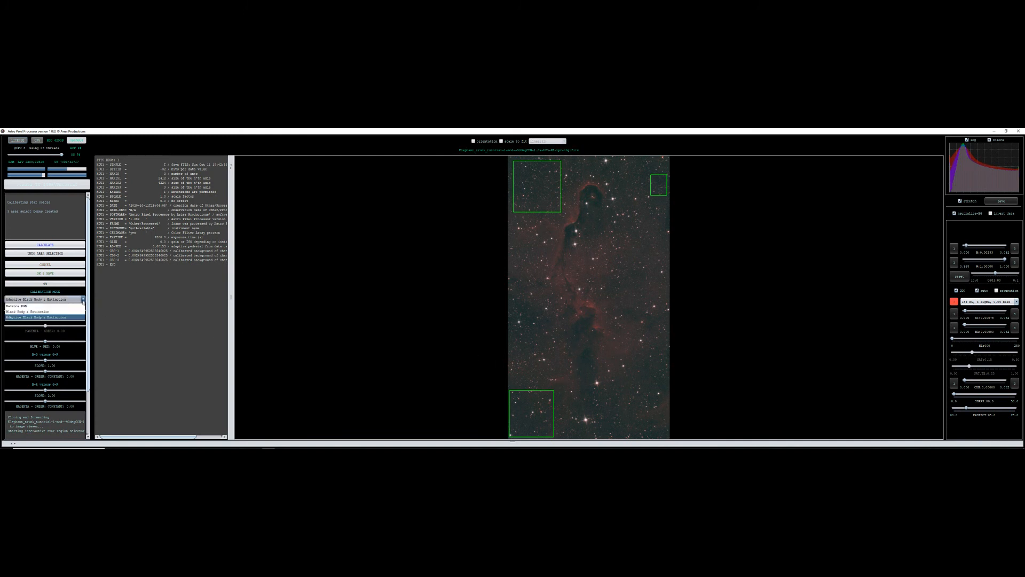
{"action": "left_click", "coordinate": [19, 306]}
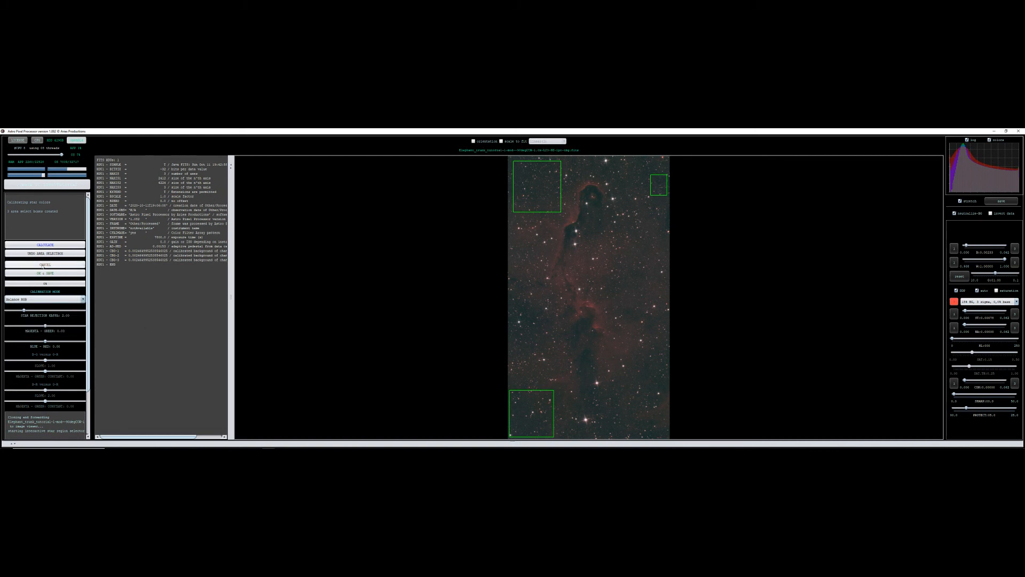
{"action": "left_click", "coordinate": [44, 245]}
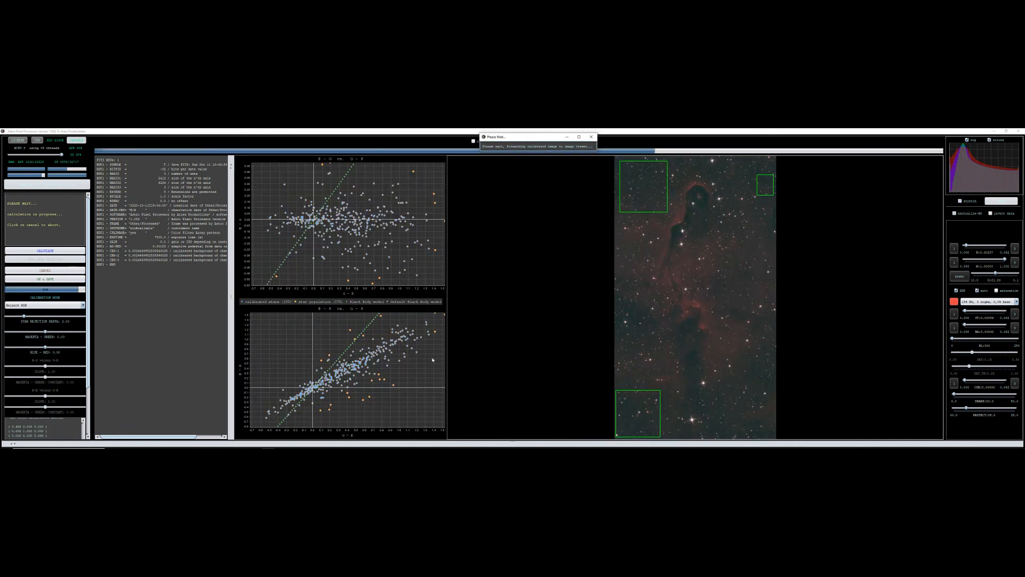
{"action": "left_click", "coordinate": [650, 325]}
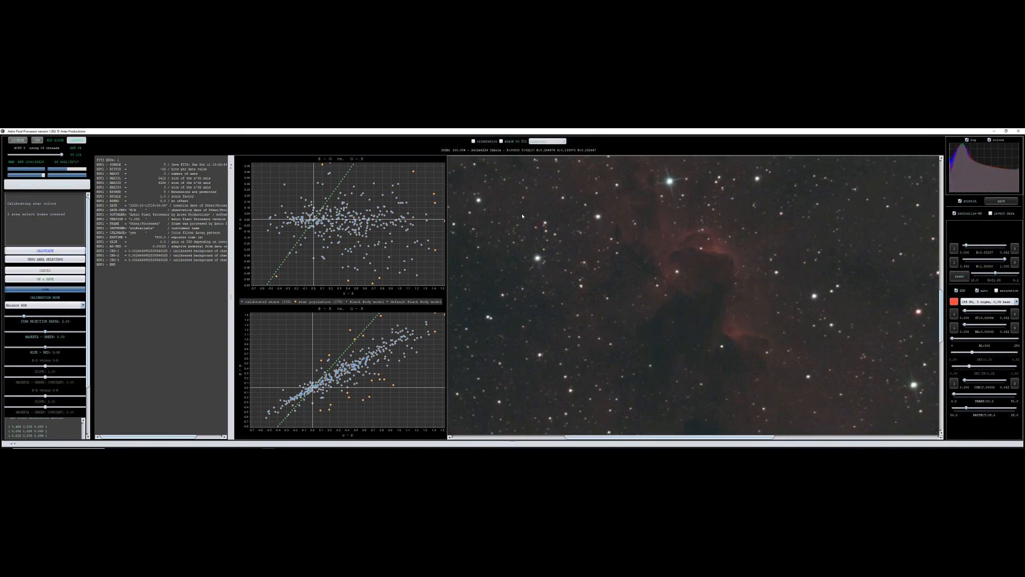
{"action": "scroll", "coordinate": [615, 293], "scroll_direction": "down", "scroll_amount": 5}
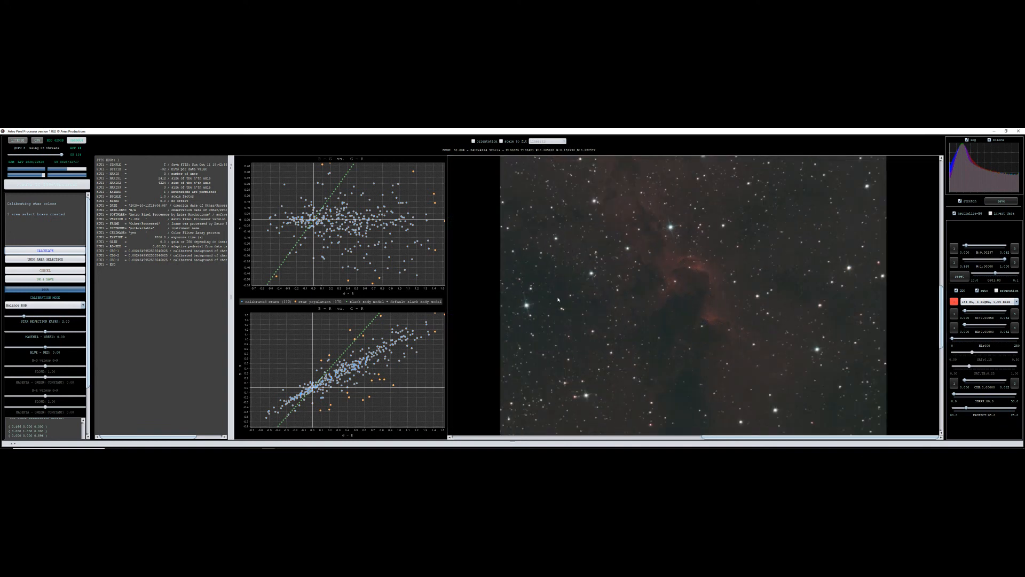
{"action": "scroll", "coordinate": [701, 306], "scroll_direction": "down", "scroll_amount": 2}
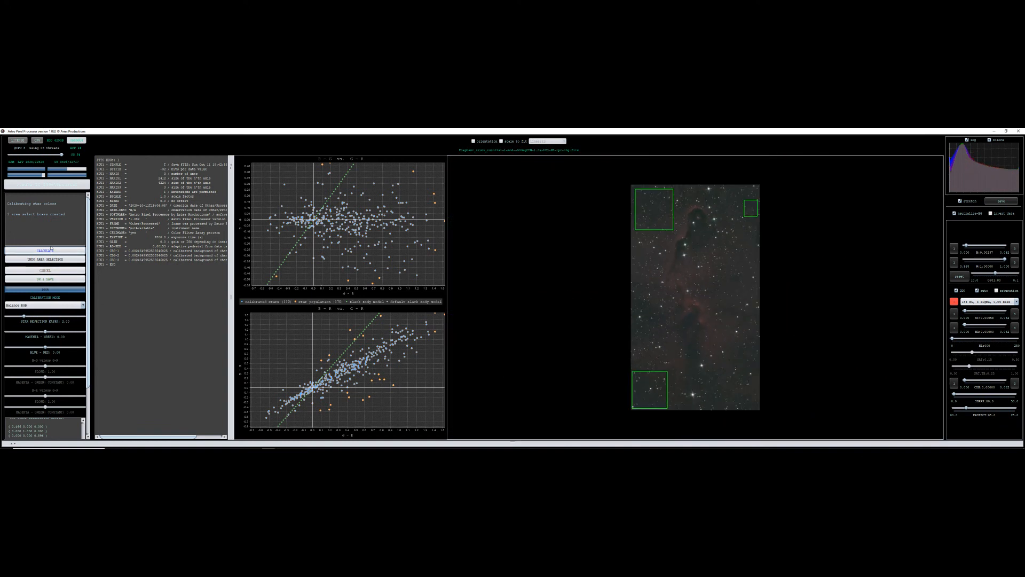
{"action": "left_click", "coordinate": [48, 278]}
{"action": "left_click", "coordinate": [566, 313]}
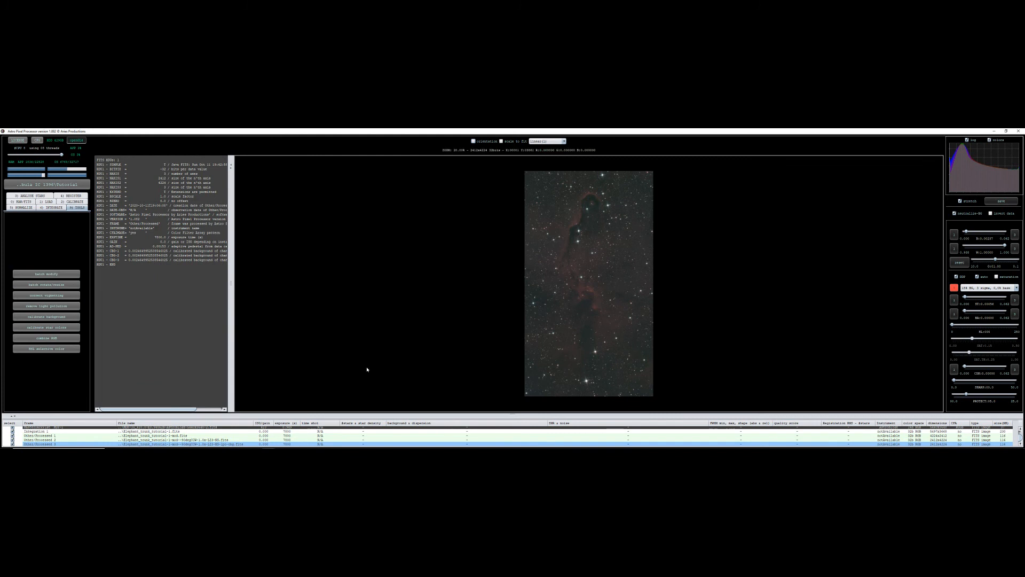
Step: Examine the star colors and the nebula in the color-calibrated image at different magnifications
{"action": "scroll", "coordinate": [587, 283], "scroll_direction": "up", "scroll_amount": 8}
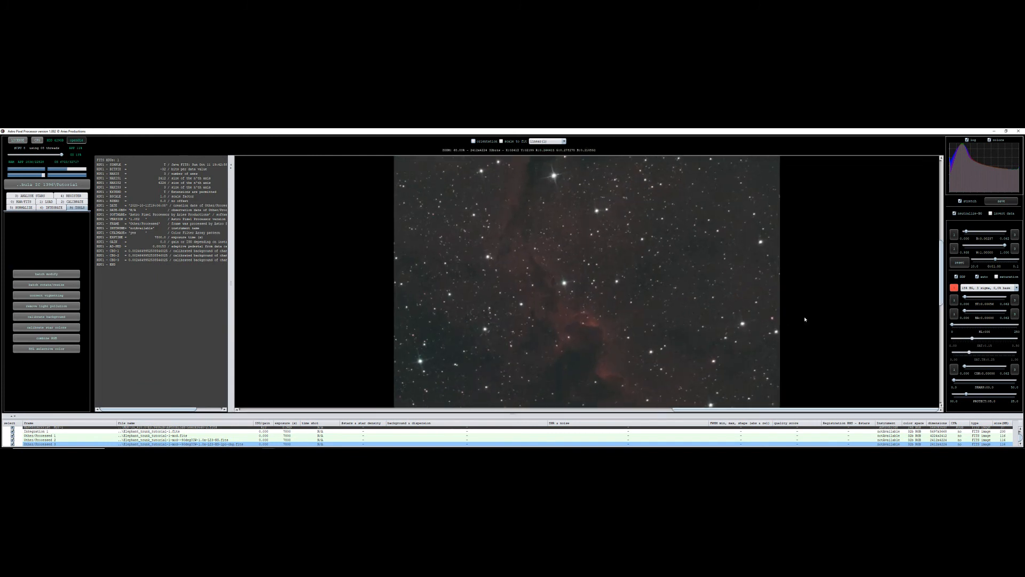
{"action": "scroll", "coordinate": [662, 316], "scroll_direction": "down", "scroll_amount": 4}
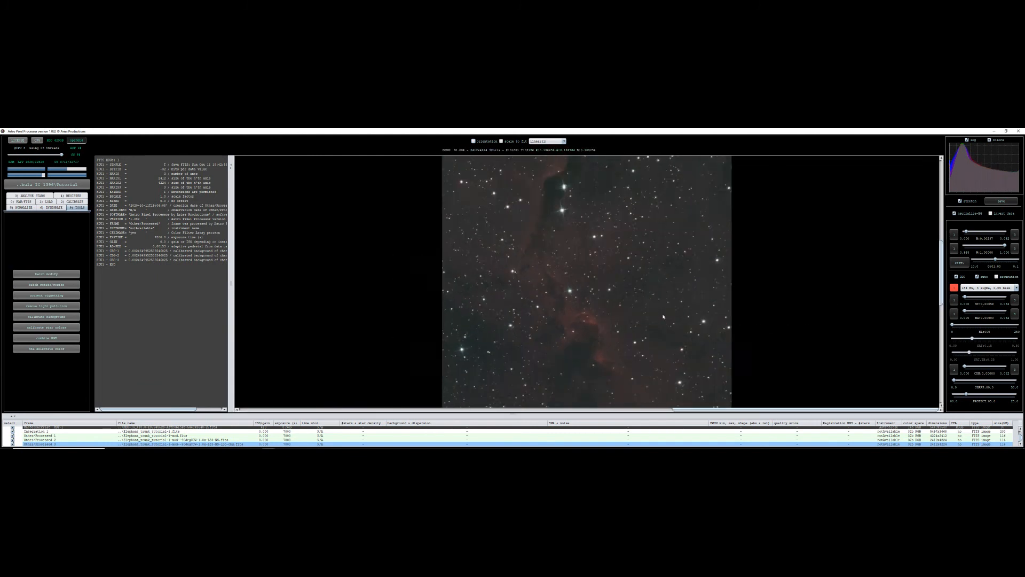
{"action": "scroll", "coordinate": [662, 316], "scroll_direction": "up", "scroll_amount": 1}
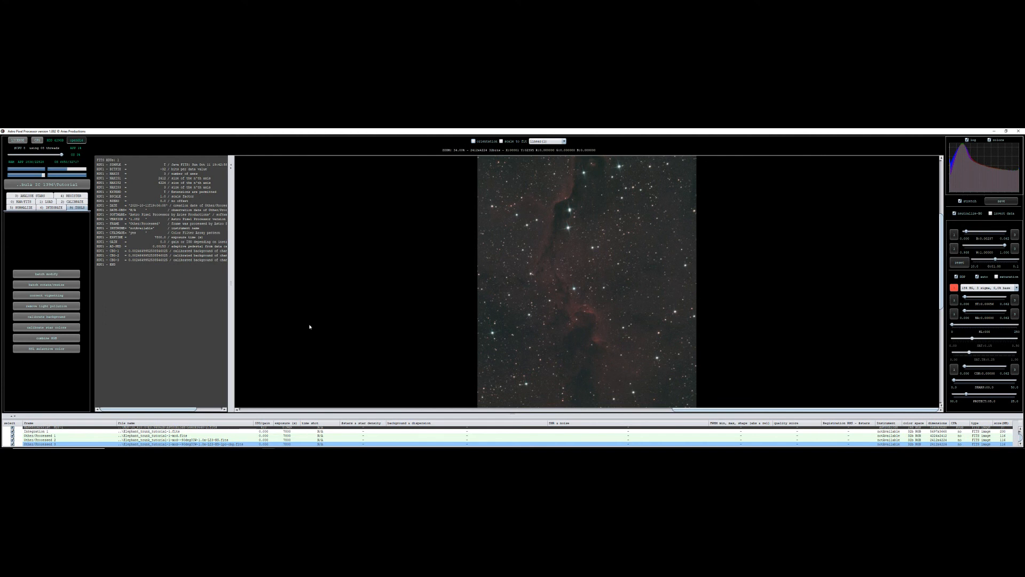
{"action": "scroll", "coordinate": [602, 216], "scroll_direction": "up", "scroll_amount": 3}
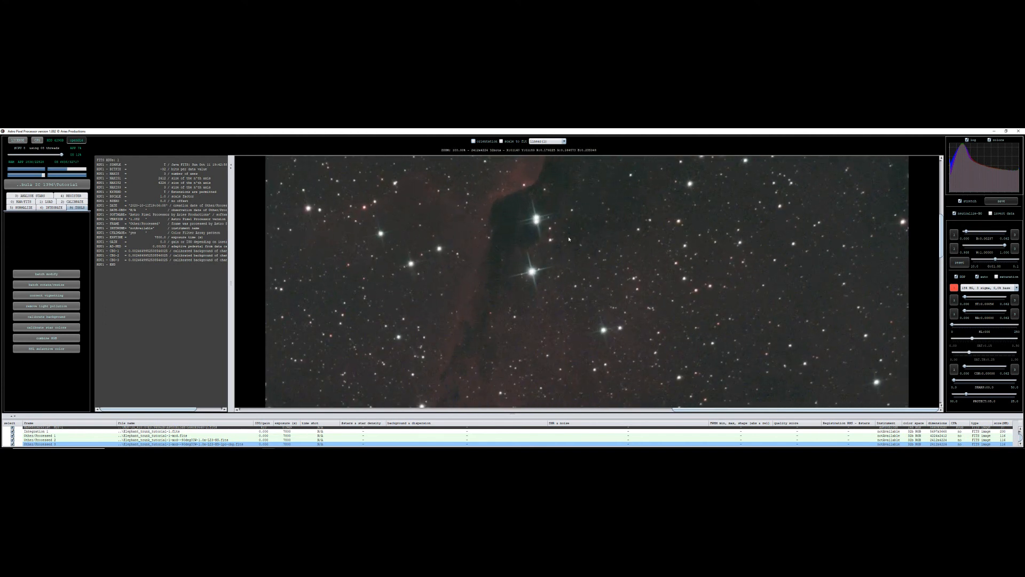
{"action": "scroll", "coordinate": [556, 262], "scroll_direction": "down", "scroll_amount": 4}
{"action": "scroll", "coordinate": [576, 283], "scroll_direction": "down", "scroll_amount": 1}
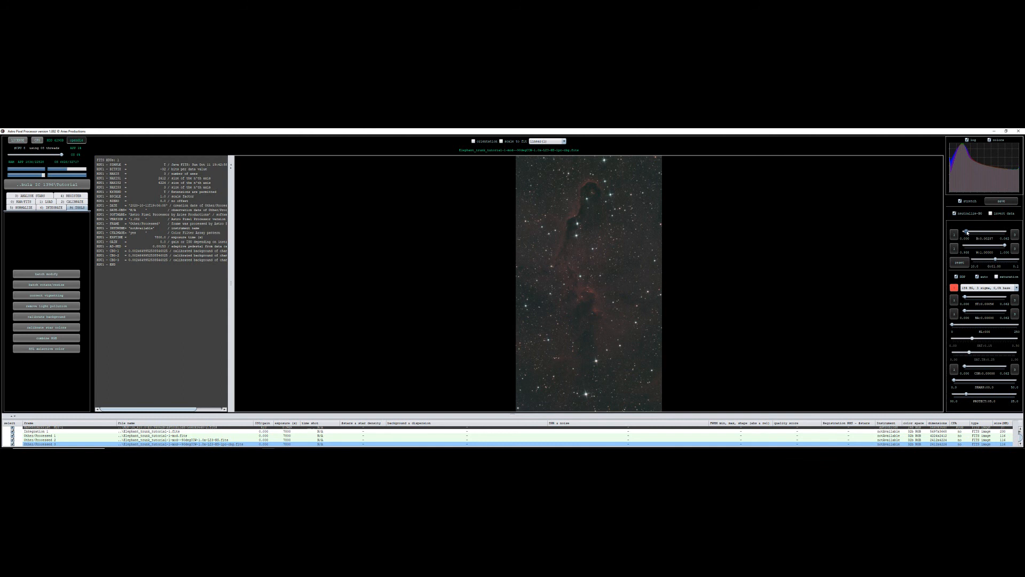
Step: Try raising the black point, and restore the stretch with the 15% BG, 3 sigma preset
{"action": "left_click_drag", "start_coordinate": [966, 232], "coordinate": [968, 234]}
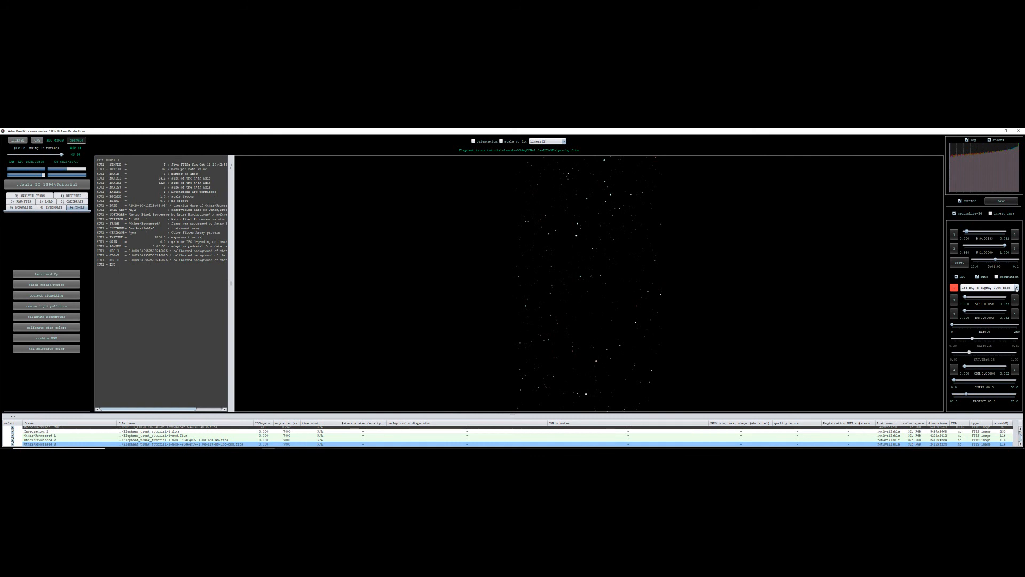
{"action": "left_click", "coordinate": [1016, 288]}
{"action": "left_click", "coordinate": [971, 307]}
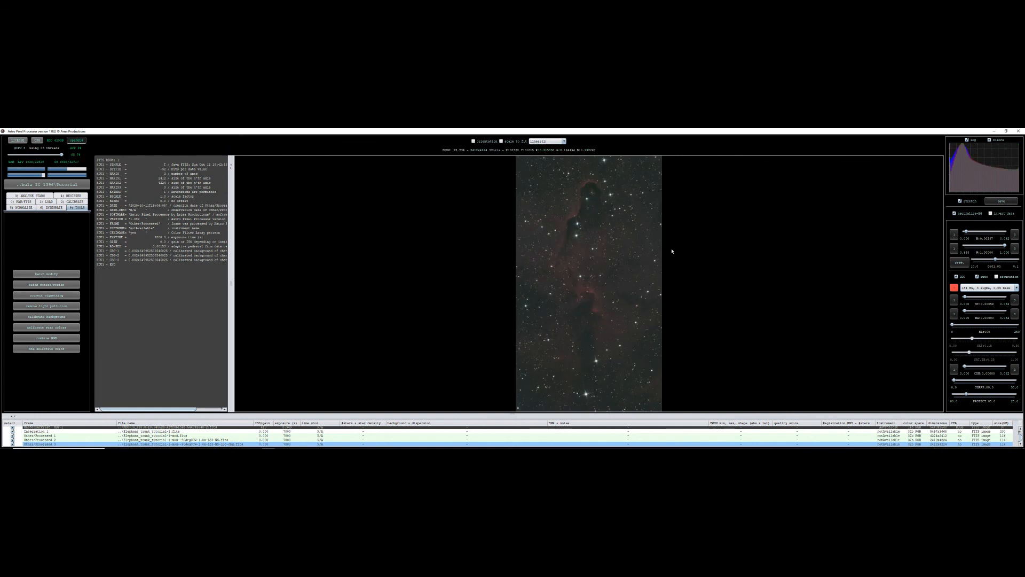
Step: Narrow the black and white point slider ranges and fine-tune the black point of the stretched image
{"action": "left_click", "coordinate": [1014, 235]}
{"action": "left_click", "coordinate": [1014, 248]}
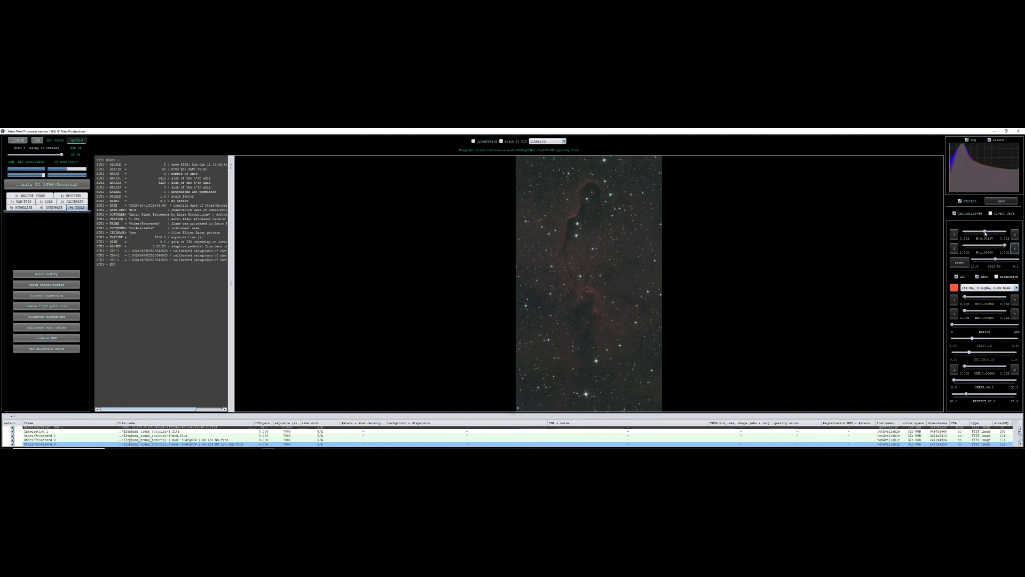
{"action": "left_click_drag", "start_coordinate": [985, 231], "coordinate": [986, 231]}
{"action": "left_click_drag", "start_coordinate": [985, 232], "coordinate": [984, 232]}
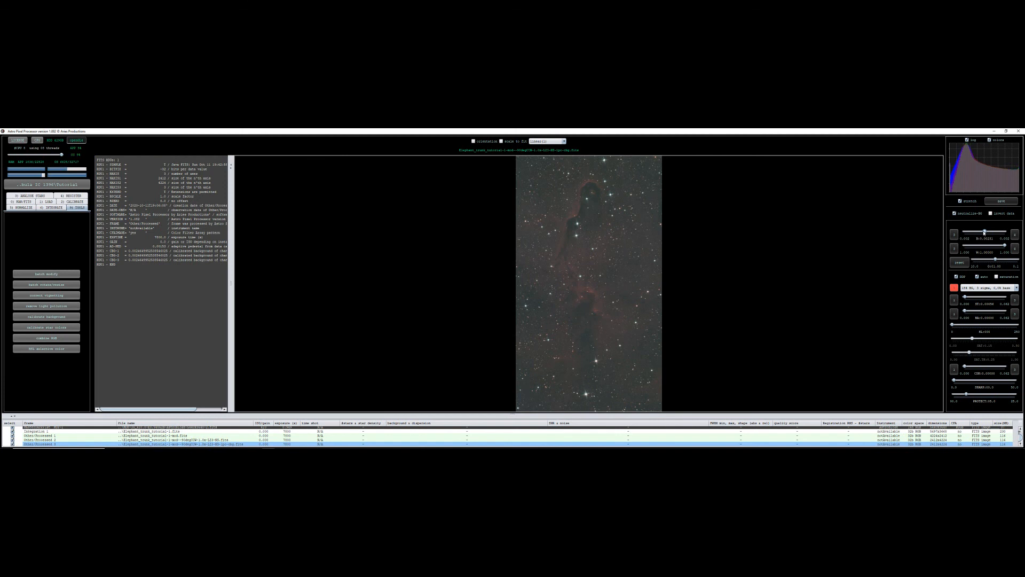
{"action": "left_click_drag", "start_coordinate": [984, 232], "coordinate": [985, 232]}
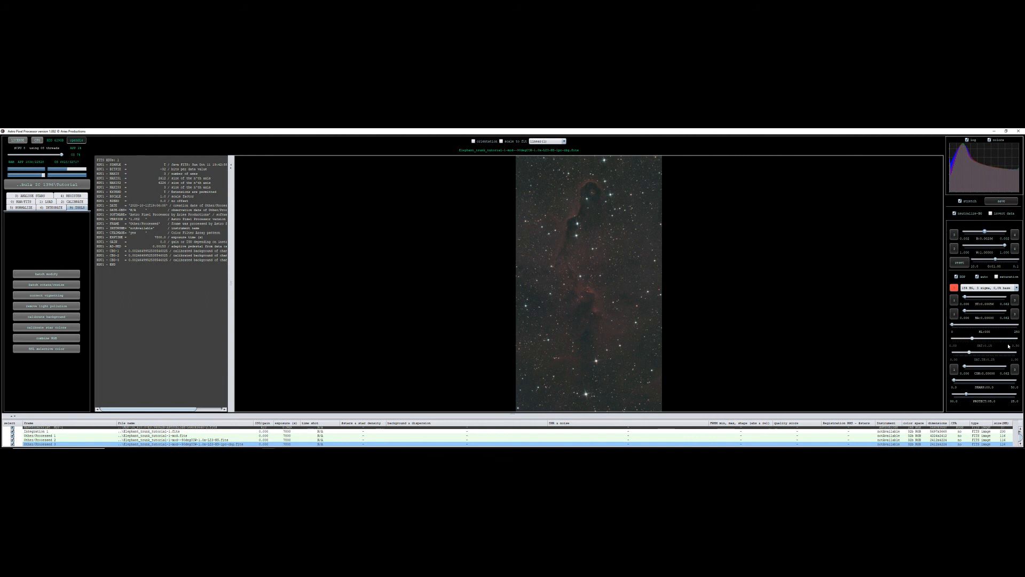
Step: Enable saturation, lower the saturation threshold to about 0.14 and raise the saturation amount slightly
{"action": "left_click", "coordinate": [996, 277]}
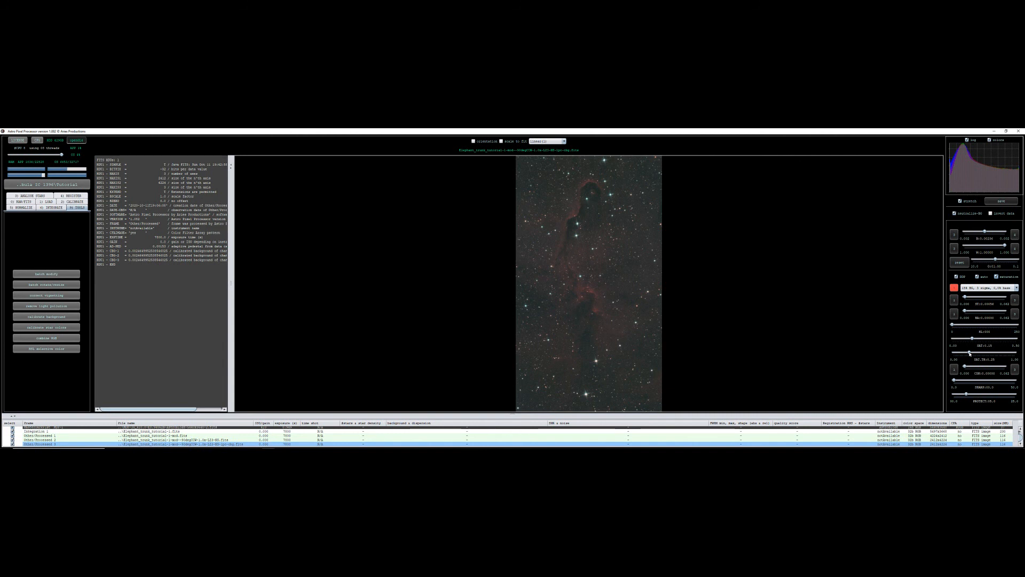
{"action": "left_click_drag", "start_coordinate": [969, 352], "coordinate": [963, 353]}
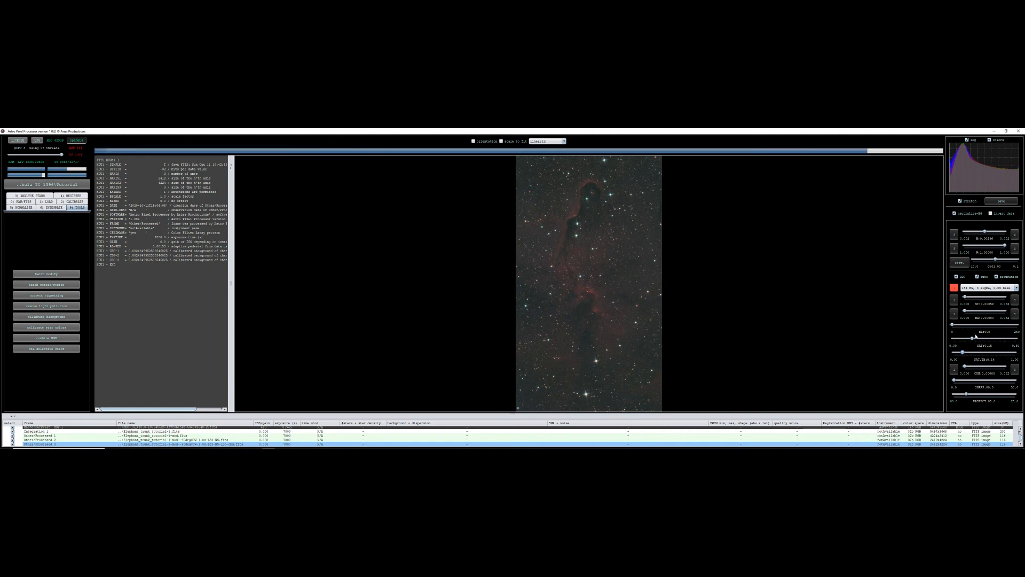
{"action": "left_click_drag", "start_coordinate": [973, 340], "coordinate": [977, 339]}
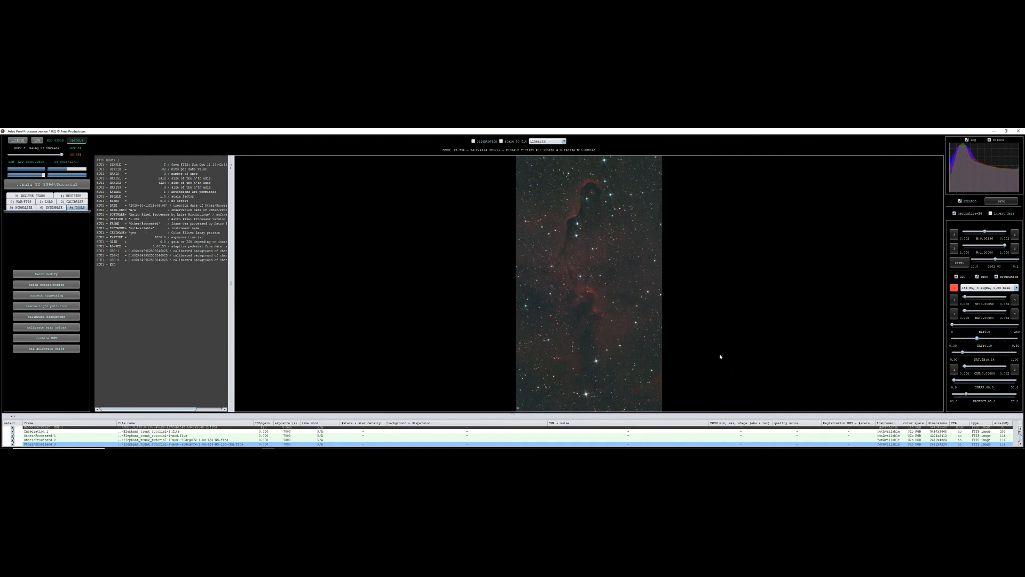
Step: Narrow the contrast slider's range, increase the contrast moderately, and check the nebula up close
{"action": "scroll", "coordinate": [638, 350], "scroll_direction": "down", "scroll_amount": 2}
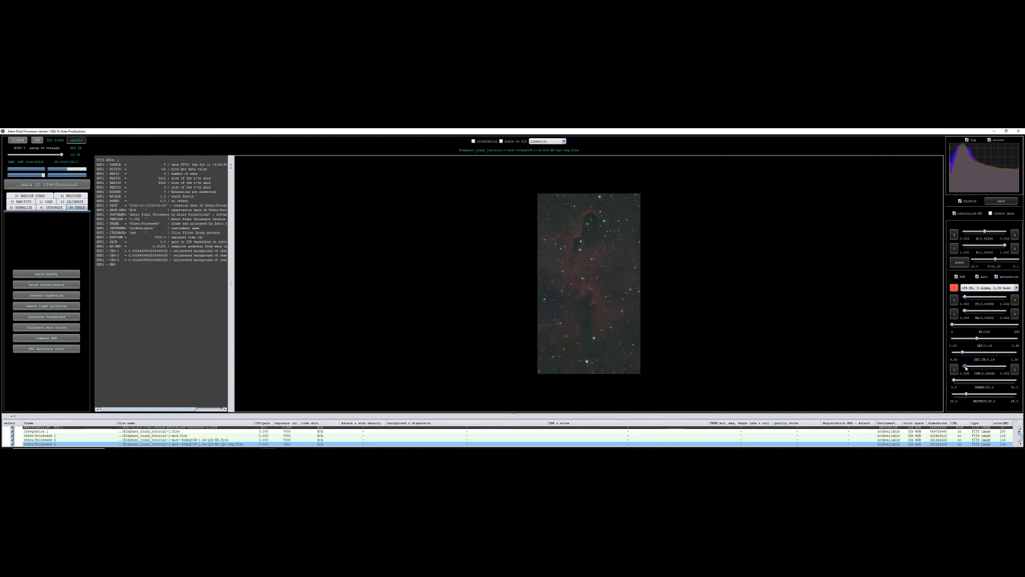
{"action": "left_click", "coordinate": [1014, 369]}
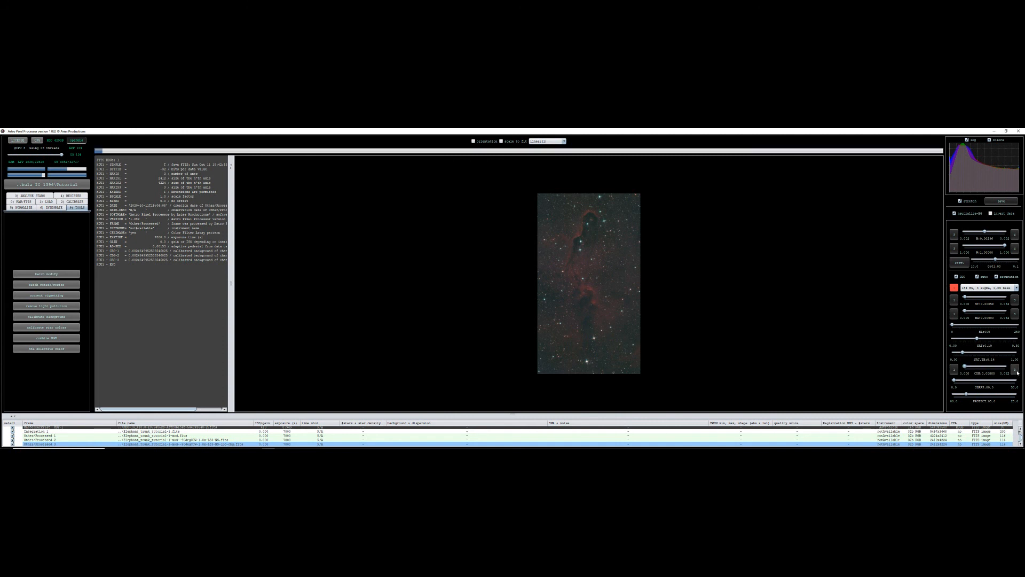
{"action": "left_click", "coordinate": [1016, 372]}
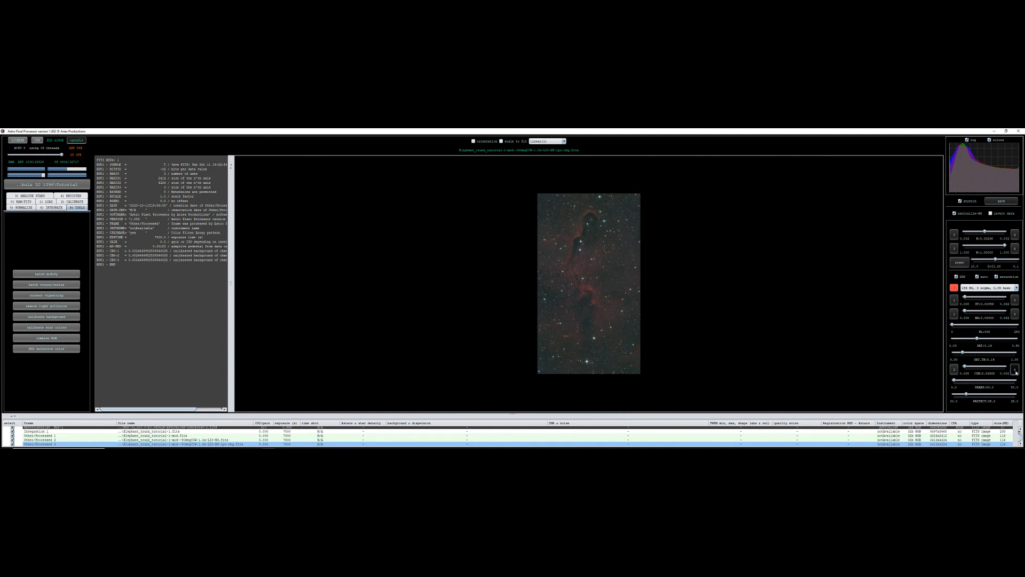
{"action": "left_click_drag", "start_coordinate": [967, 367], "coordinate": [974, 366]}
{"action": "scroll", "coordinate": [749, 369], "scroll_direction": "up", "scroll_amount": 3}
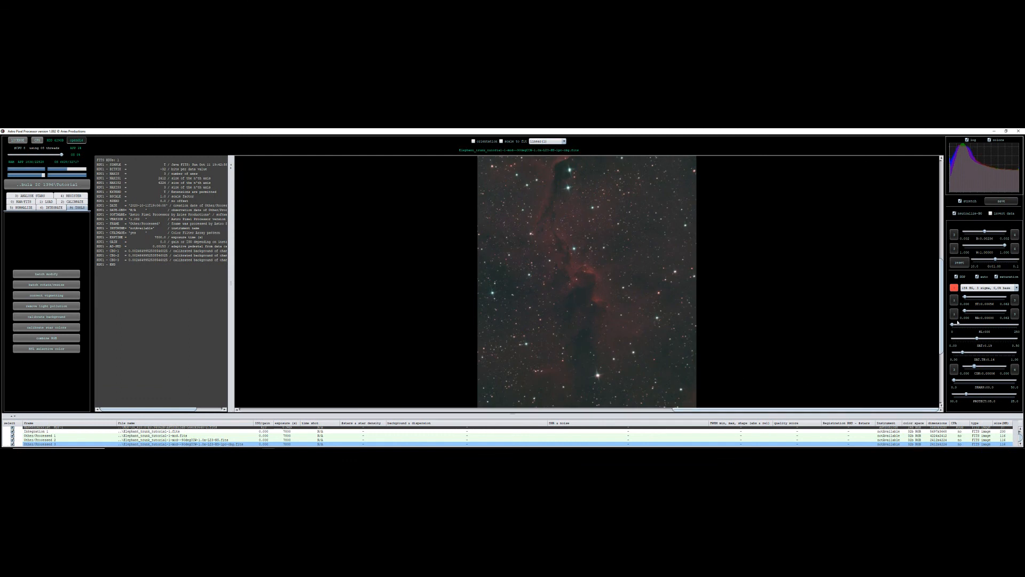
{"action": "scroll", "coordinate": [613, 324], "scroll_direction": "down", "scroll_amount": 1}
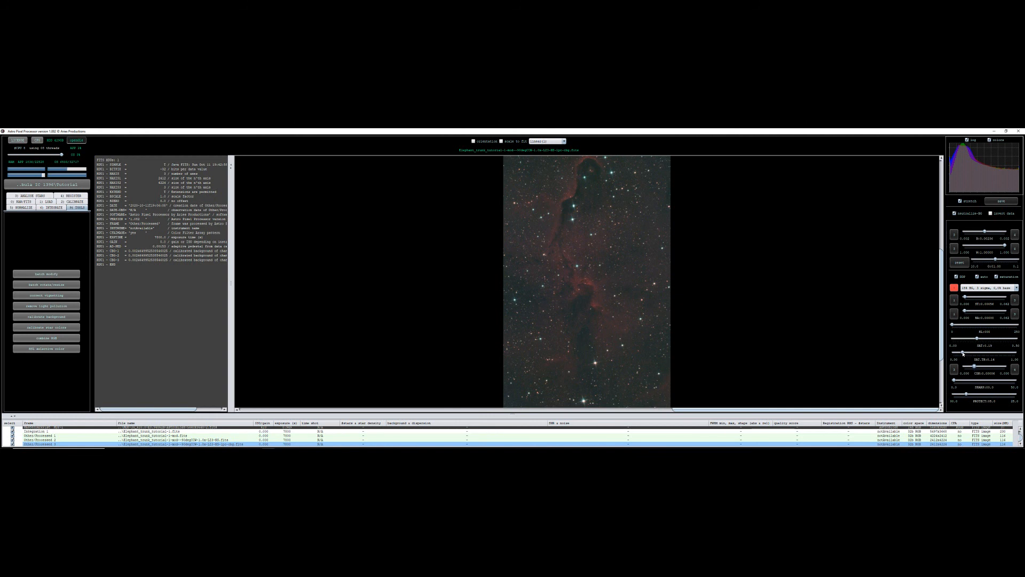
Step: Raise the saturation threshold to about 0.20, reduce the saturation amount slightly, and check the image at different magnifications
{"action": "left_click_drag", "start_coordinate": [963, 353], "coordinate": [966, 353]}
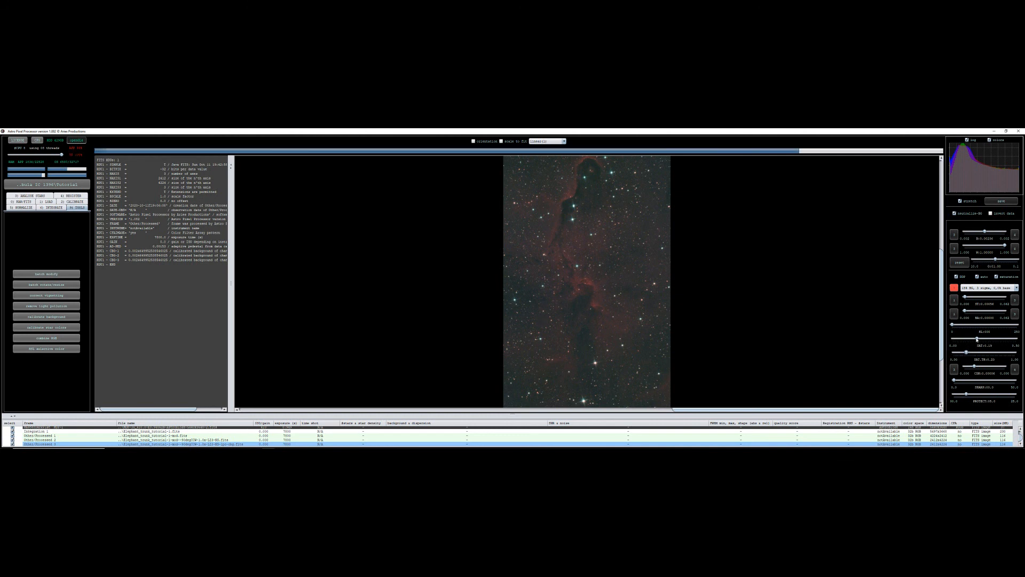
{"action": "left_click_drag", "start_coordinate": [977, 339], "coordinate": [971, 340]}
{"action": "scroll", "coordinate": [654, 338], "scroll_direction": "down", "scroll_amount": 2}
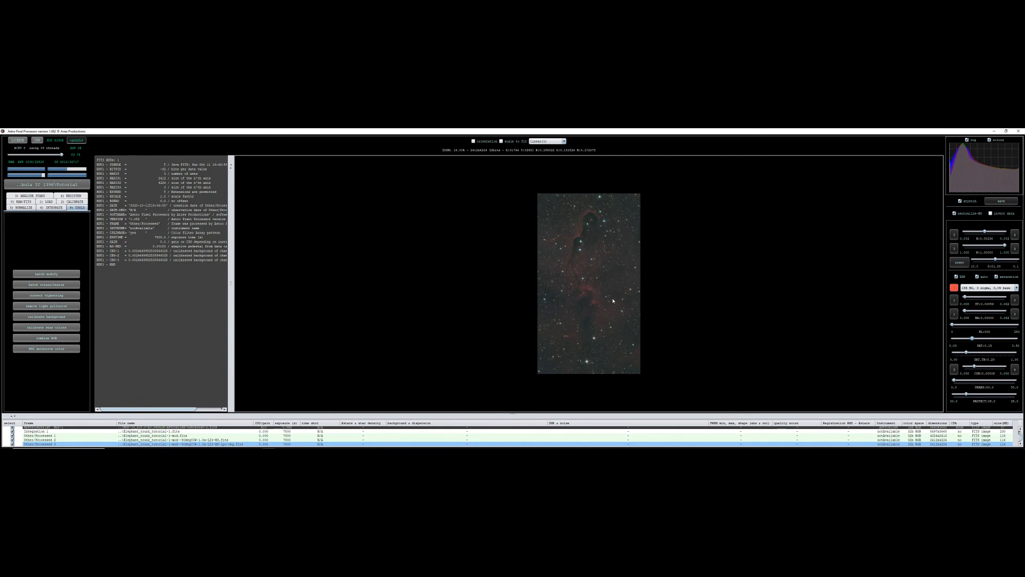
{"action": "scroll", "coordinate": [613, 300], "scroll_direction": "up", "scroll_amount": 6}
{"action": "scroll", "coordinate": [614, 302], "scroll_direction": "down", "scroll_amount": 4}
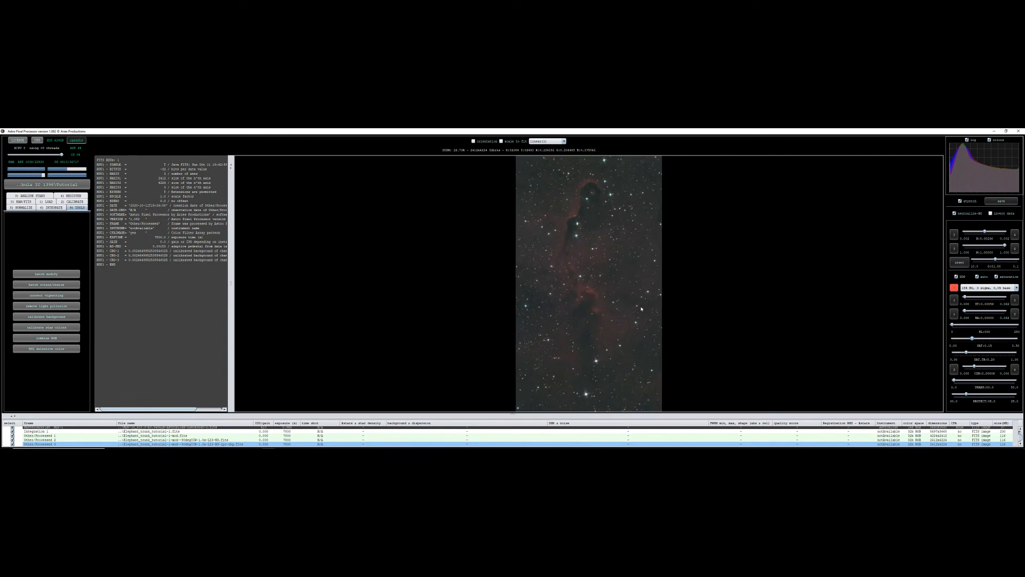
Step: Save the stretched image as a 16-bit integer TIFF, accepting the proposed file name and ICC profile
{"action": "left_click", "coordinate": [1001, 202]}
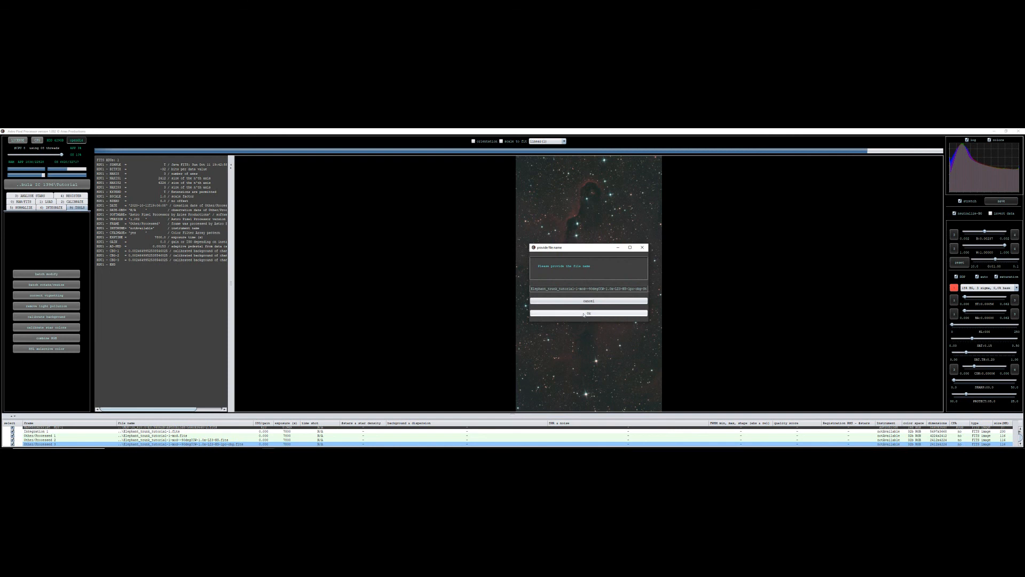
{"action": "left_click", "coordinate": [619, 313]}
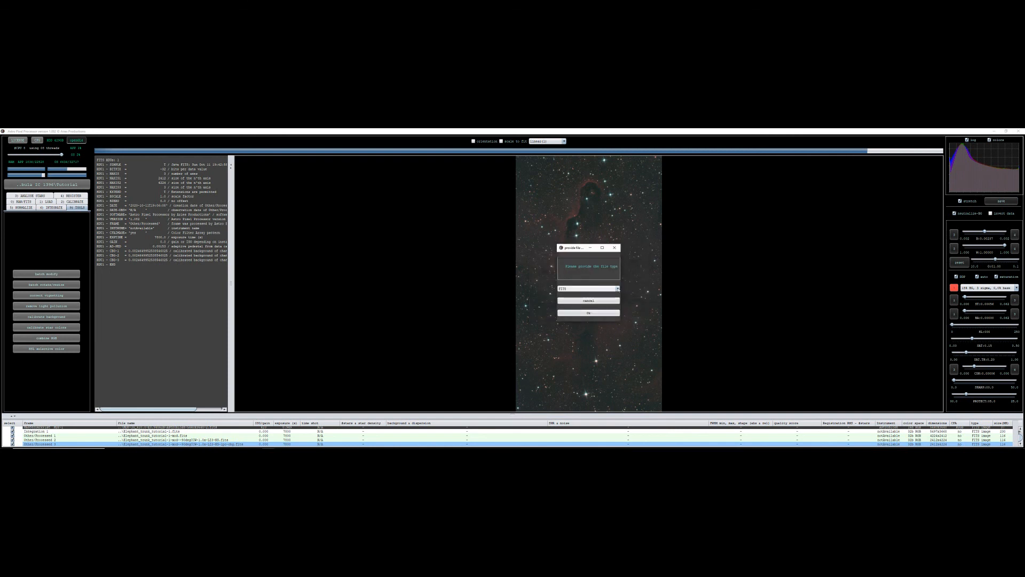
{"action": "left_click", "coordinate": [617, 289]}
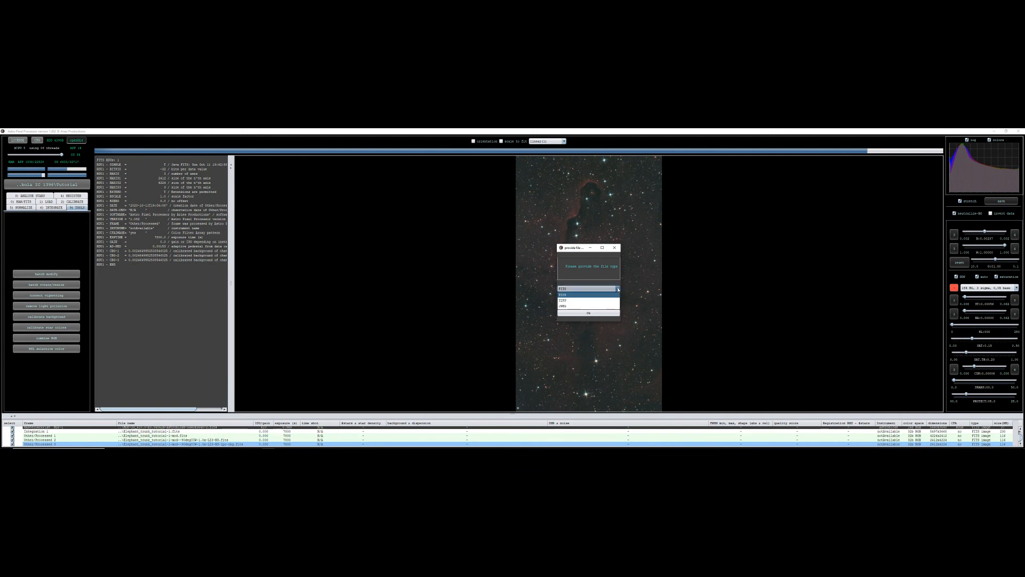
{"action": "left_click", "coordinate": [593, 301]}
{"action": "left_click", "coordinate": [604, 314]}
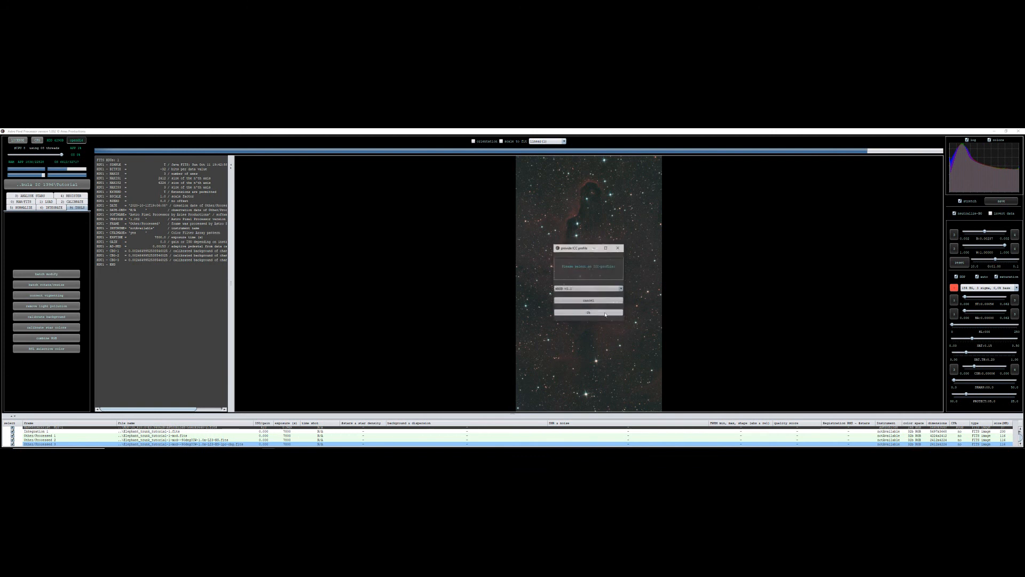
{"action": "left_click", "coordinate": [605, 315]}
{"action": "left_click", "coordinate": [598, 280]}
{"action": "left_click", "coordinate": [597, 289]}
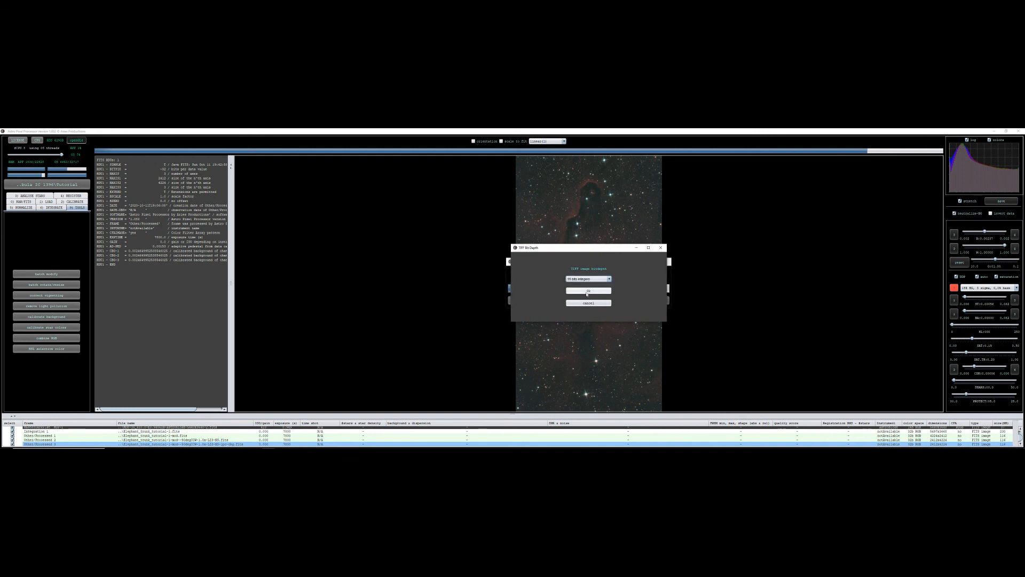
{"action": "left_click", "coordinate": [588, 290]}
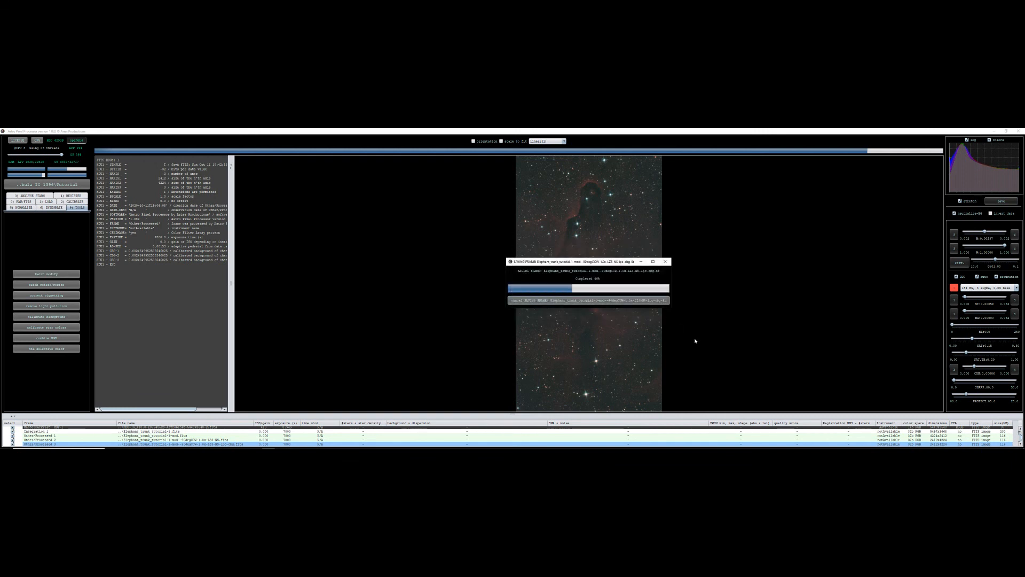